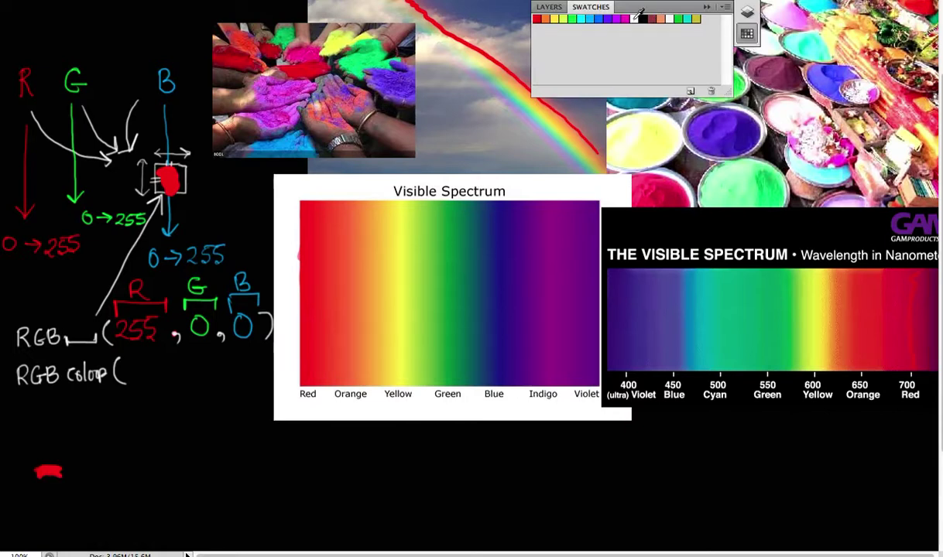
pyautogui.press('Tab')
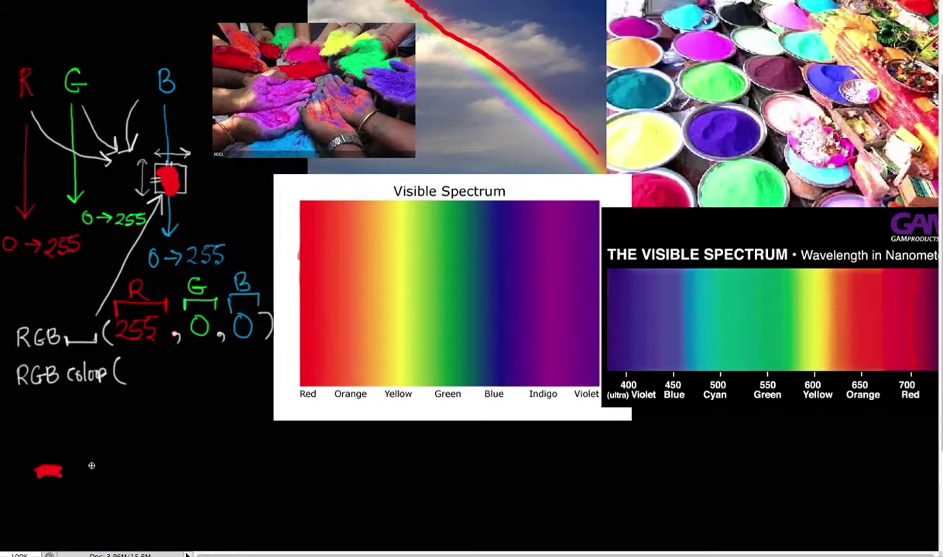
# Step: Handwrite RGB(255,0,0) beside the red dab and paint orange over the spectrum's orange band
pyautogui.moveTo(97, 454); pyautogui.dragTo(94, 476)
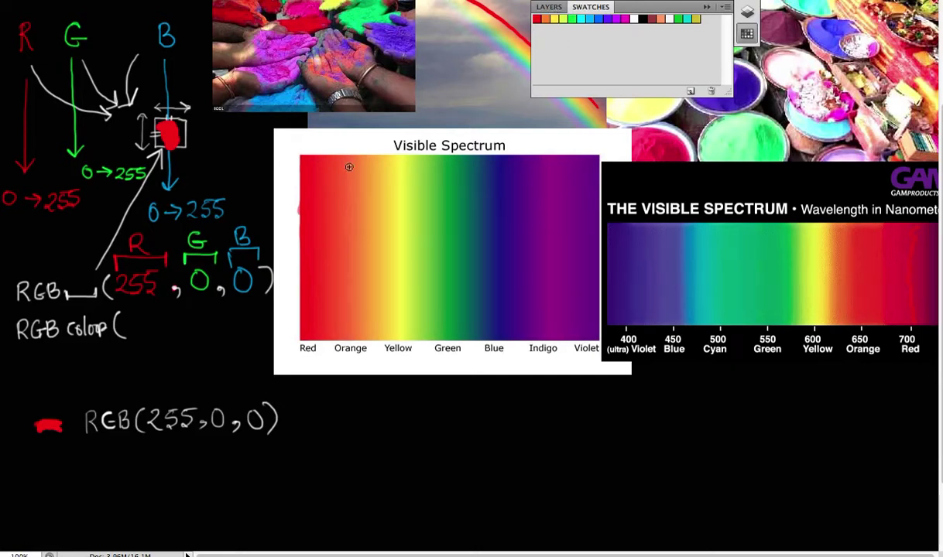
pyautogui.moveTo(351, 180)
pyautogui.mouseDown()
pyautogui.moveTo(340, 211)
pyautogui.moveTo(340, 302)
pyautogui.moveTo(353, 331)
pyautogui.mouseUp()
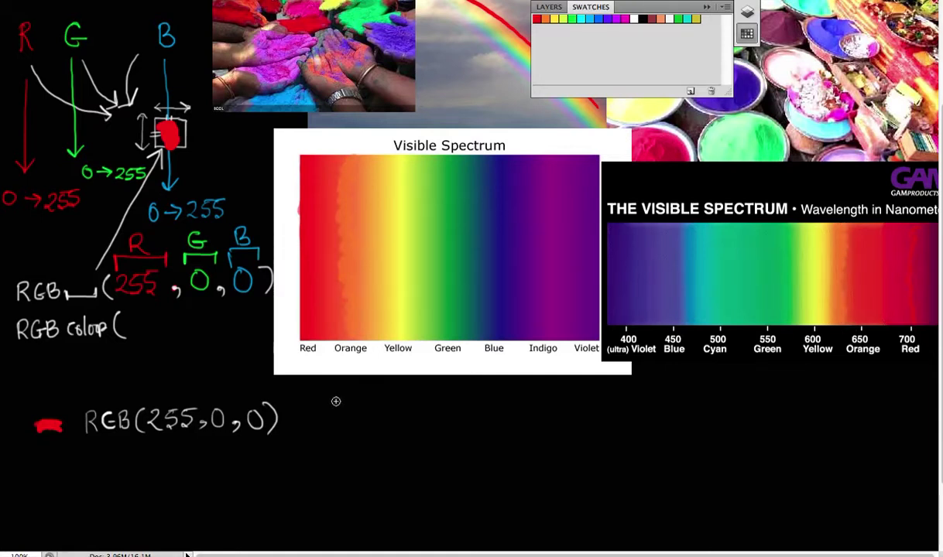
# Step: Paint an orange dab below the red dab
pyautogui.scroll(-1, 363, 437)
pyautogui.scroll(-1, 374, 441)
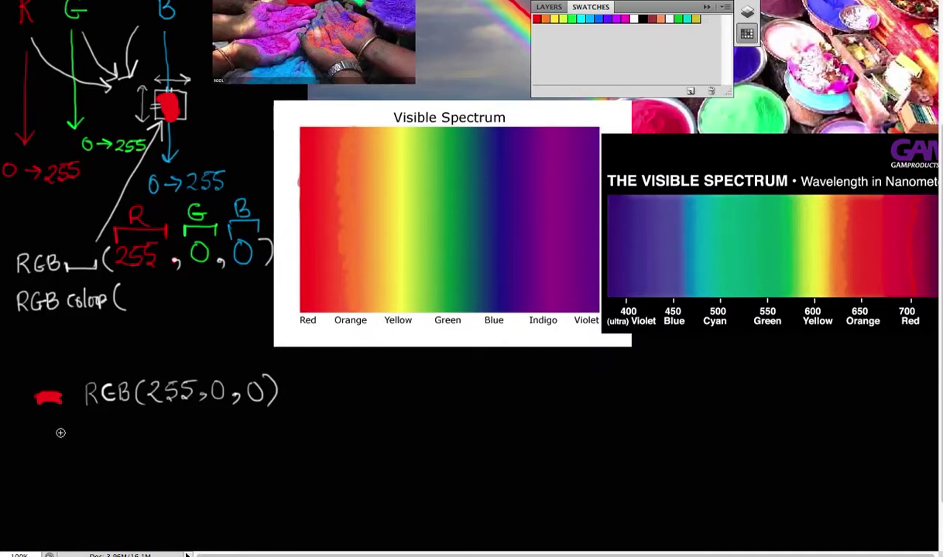
pyautogui.moveTo(39, 435); pyautogui.dragTo(67, 439)
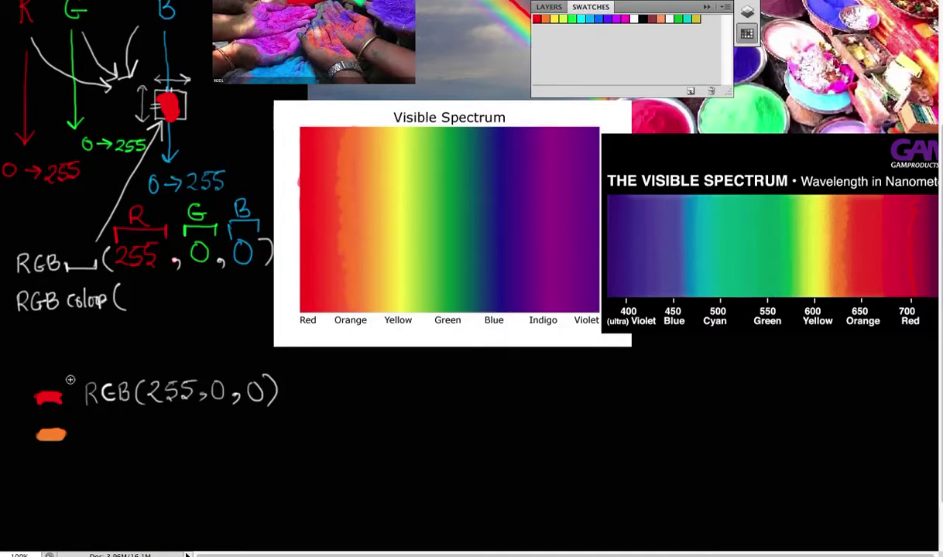
# Step: Label the orange dab RGB( and write an arrow with ½ Red + ½ beneath it
pyautogui.moveTo(86, 422)
pyautogui.mouseDown()
pyautogui.moveTo(85, 439)
pyautogui.moveTo(93, 425)
pyautogui.moveTo(96, 439)
pyautogui.moveTo(114, 428)
pyautogui.moveTo(143, 438)
pyautogui.mouseUp()
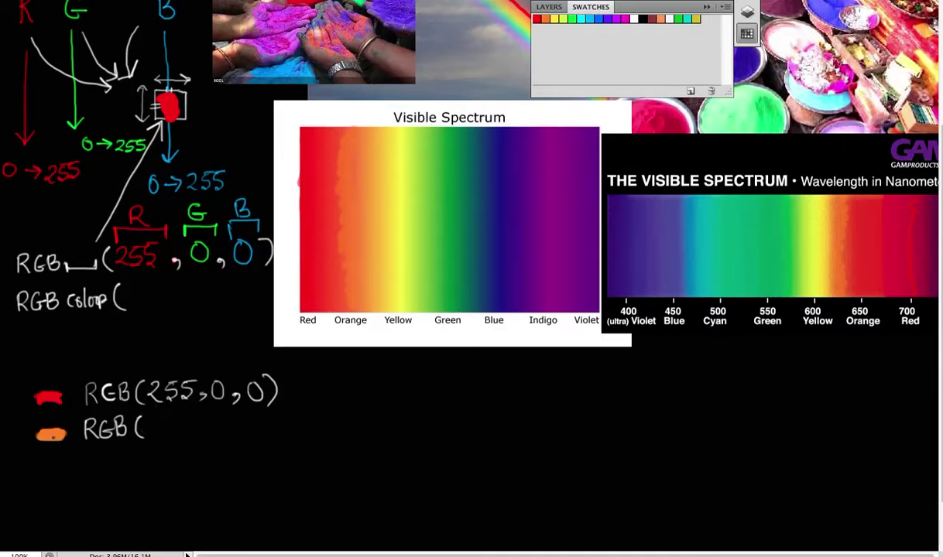
pyautogui.moveTo(60, 458)
pyautogui.mouseDown()
pyautogui.moveTo(67, 475)
pyautogui.moveTo(77, 469)
pyautogui.moveTo(68, 480)
pyautogui.moveTo(95, 474)
pyautogui.mouseUp()
pyautogui.moveTo(104, 461)
pyautogui.mouseDown()
pyautogui.moveTo(151, 466)
pyautogui.moveTo(179, 478)
pyautogui.moveTo(167, 478)
pyautogui.moveTo(207, 465)
pyautogui.moveTo(220, 485)
pyautogui.mouseUp()
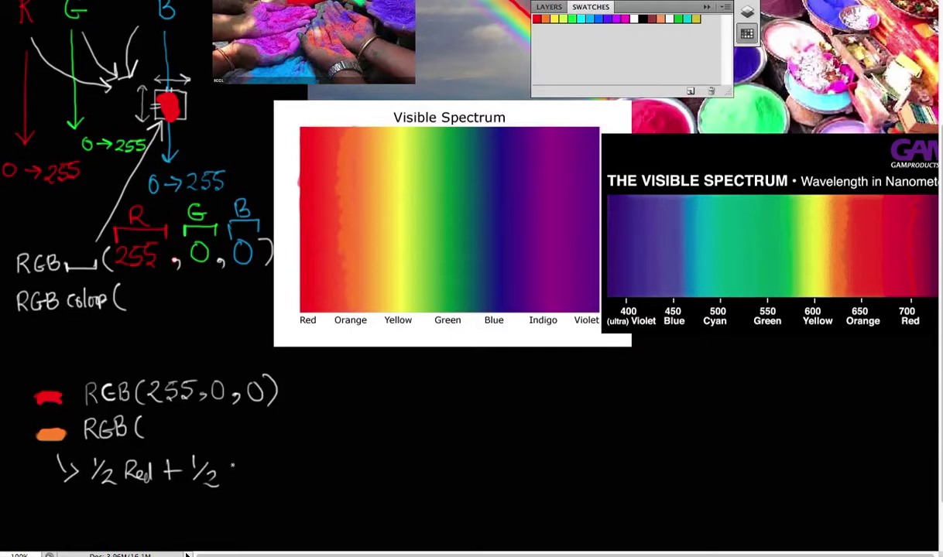
# Step: Add Green + 0 Blue to the orange note, then undo the trial marks on the spectrum bands
pyautogui.moveTo(237, 463)
pyautogui.mouseDown()
pyautogui.moveTo(235, 472)
pyautogui.moveTo(278, 480)
pyautogui.moveTo(301, 469)
pyautogui.mouseUp()
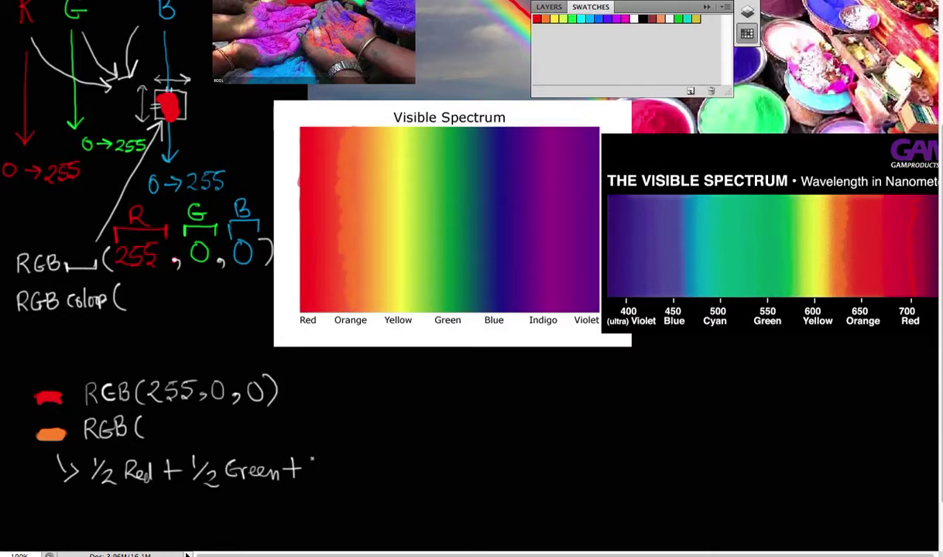
pyautogui.moveTo(318, 462)
pyautogui.mouseDown()
pyautogui.moveTo(339, 479)
pyautogui.moveTo(341, 468)
pyautogui.moveTo(340, 479)
pyautogui.moveTo(379, 476)
pyautogui.mouseUp()
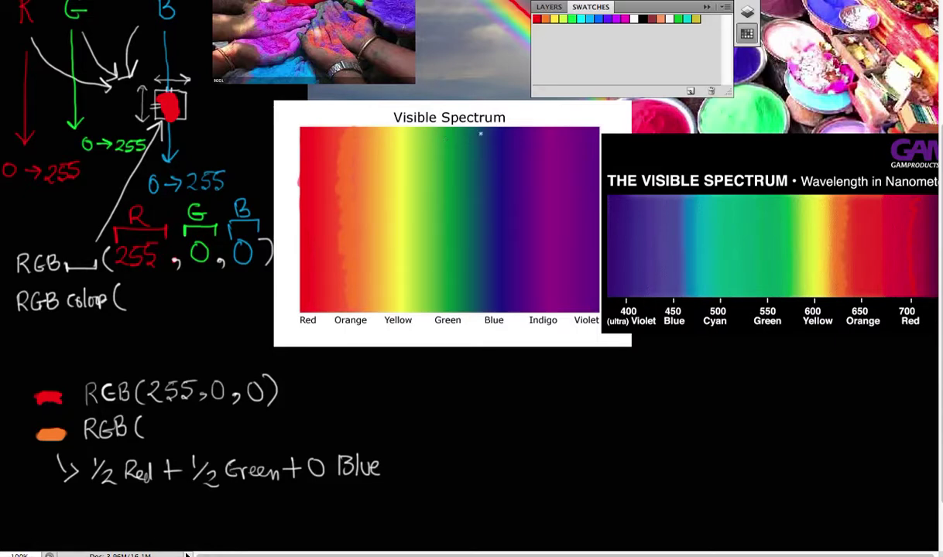
pyautogui.moveTo(480, 134); pyautogui.dragTo(472, 274)
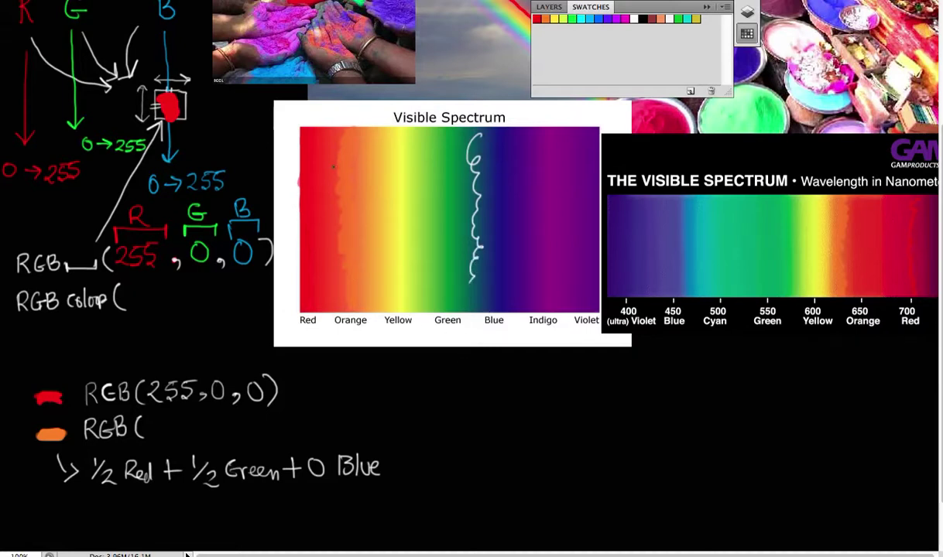
pyautogui.moveTo(313, 141); pyautogui.dragTo(317, 185)
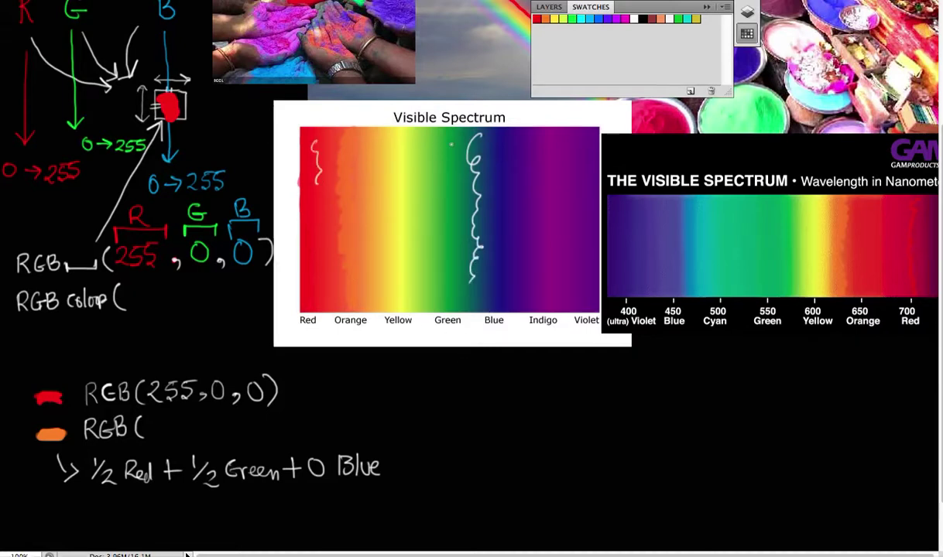
pyautogui.moveTo(450, 141); pyautogui.dragTo(450, 184)
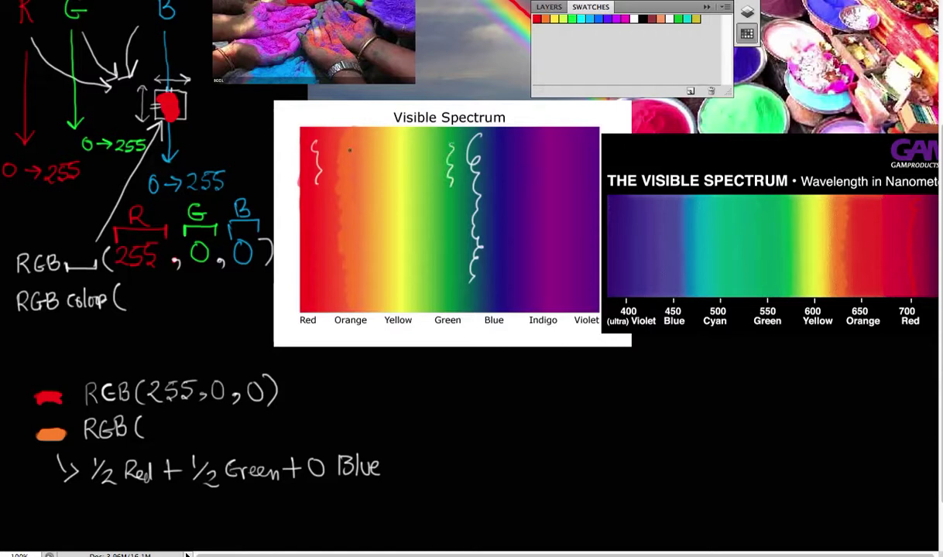
pyautogui.moveTo(352, 149); pyautogui.dragTo(353, 182)
pyautogui.hotkey('ctrl', 'alt', 'z')
pyautogui.hotkey('ctrl', 'alt', 'z')
pyautogui.hotkey('ctrl', 'alt', 'z')
pyautogui.hotkey('ctrl', 'alt', 'z')
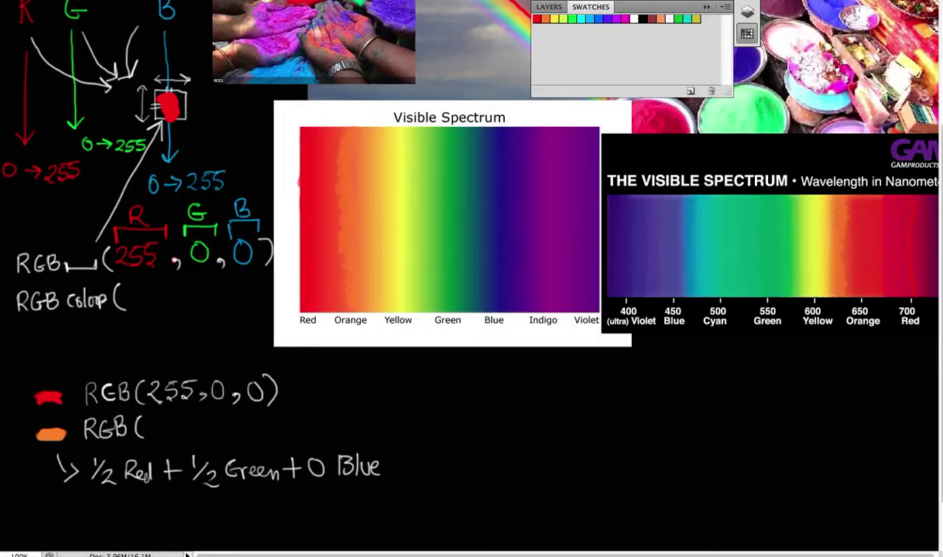
pyautogui.press('super+Tab')
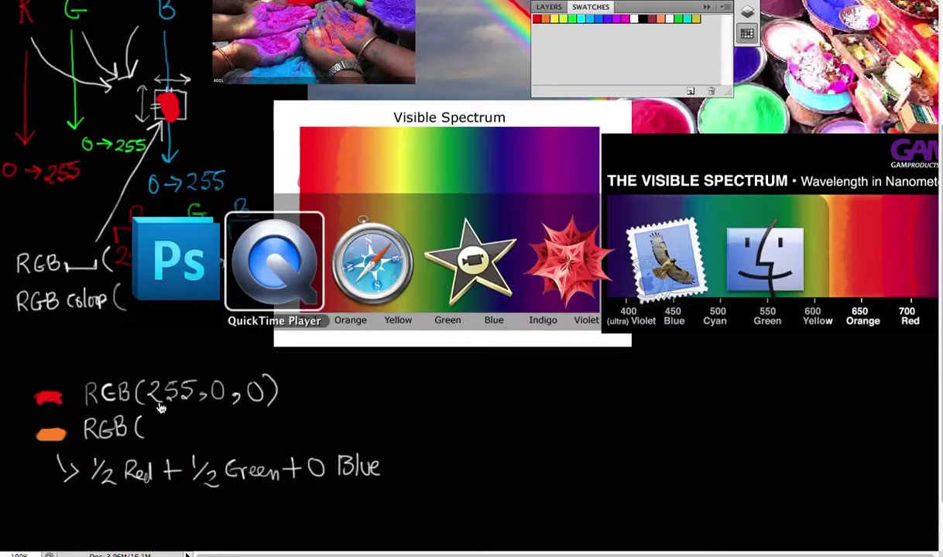
pyautogui.press('super+Tab')
pyautogui.press('super+shift+Tab')
pyautogui.press('super+Tab')
pyautogui.press('super+Tab')
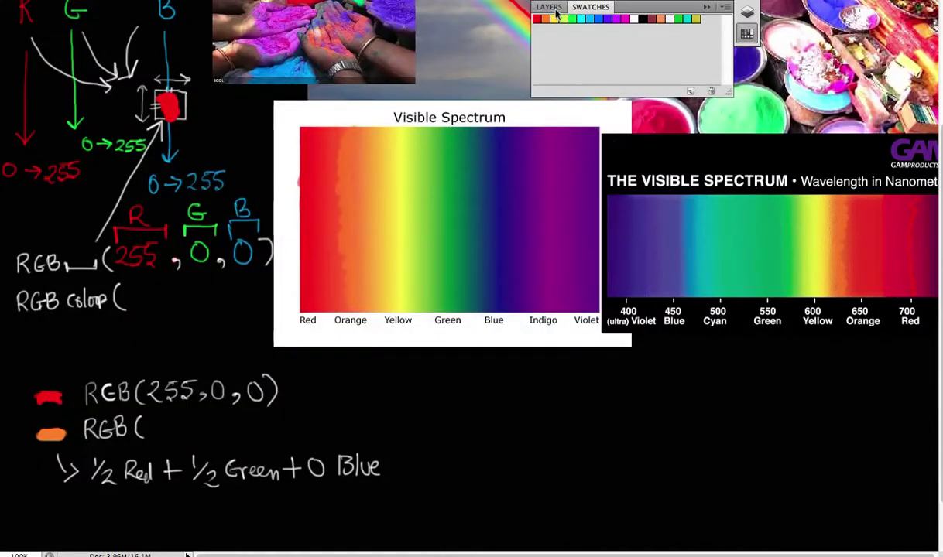
# Step: Show the Color panel from the Window menu and select its red value
pyautogui.click(429, 1)
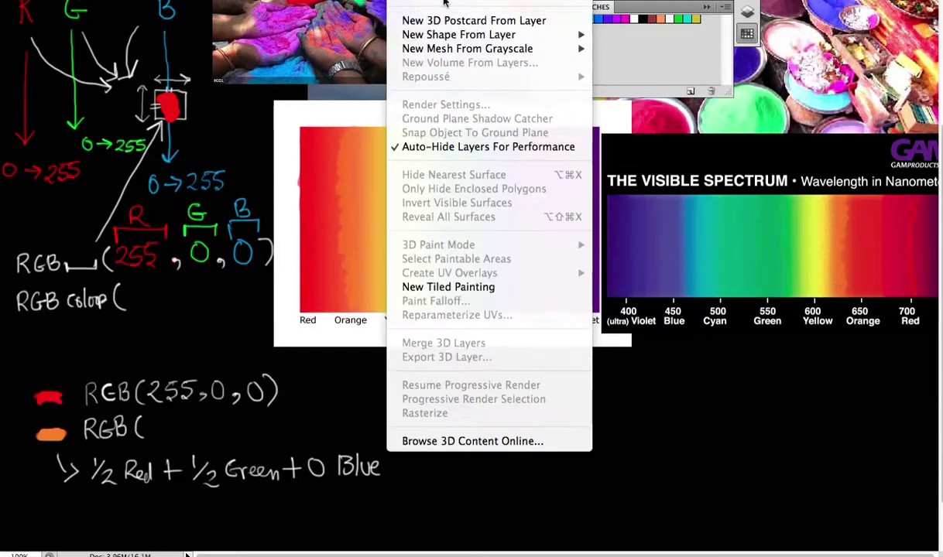
pyautogui.moveTo(473, 1)
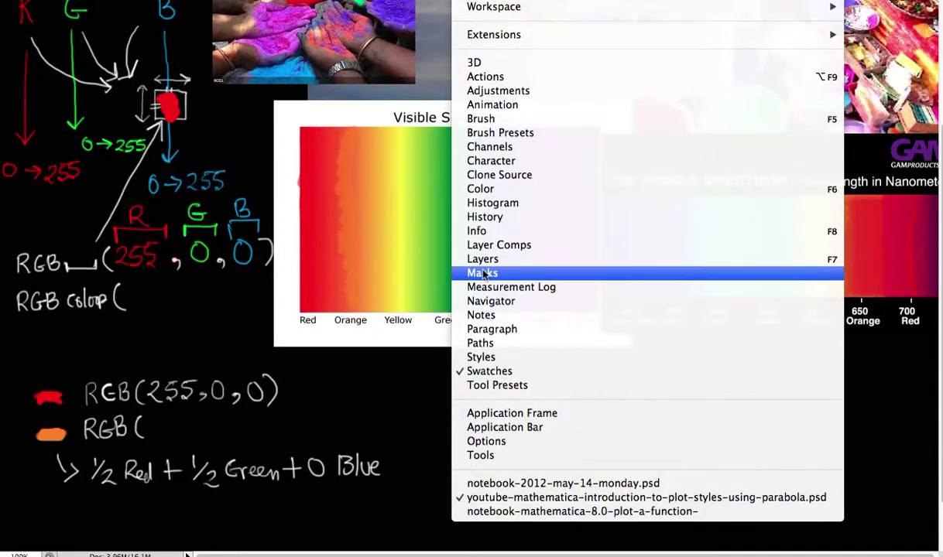
pyautogui.click(496, 194)
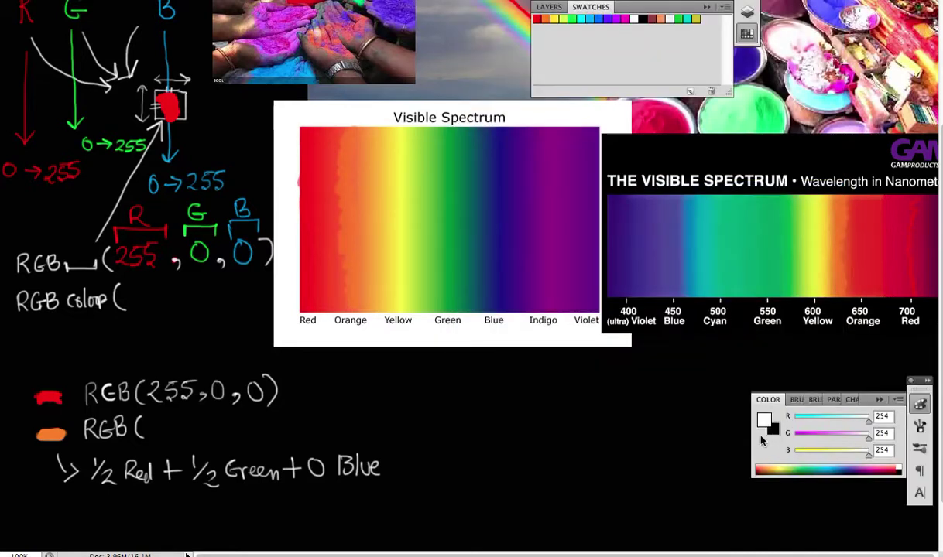
pyautogui.click(882, 416)
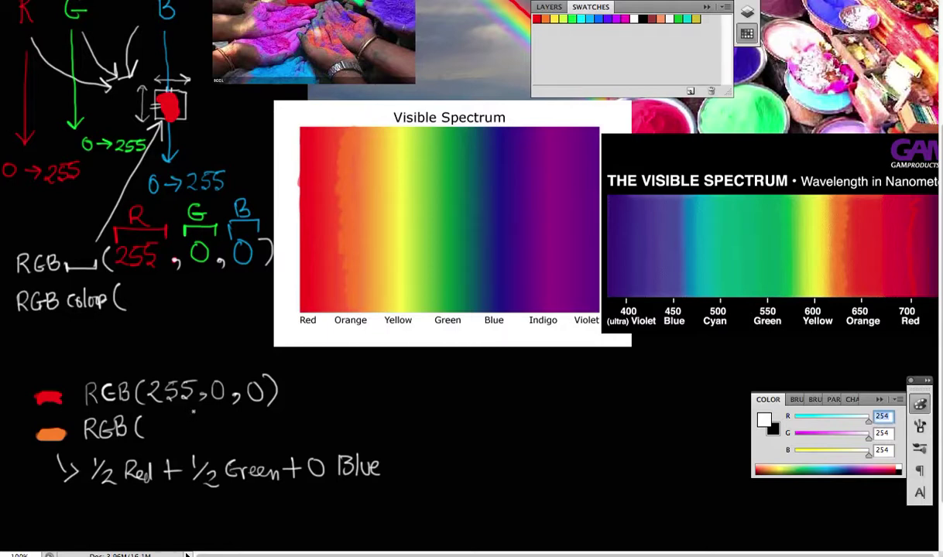
# Step: Start entering a red value, then undo two accidental brush strokes on the canvas
pyautogui.write('1')
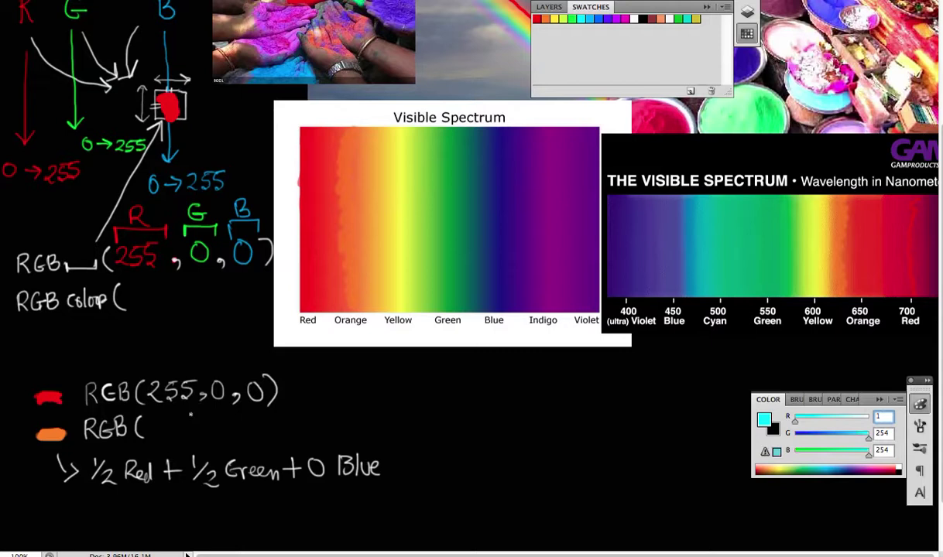
pyautogui.write('2')
pyautogui.moveTo(161, 353)
pyautogui.mouseDown()
pyautogui.moveTo(174, 364)
pyautogui.moveTo(154, 397)
pyautogui.mouseUp()
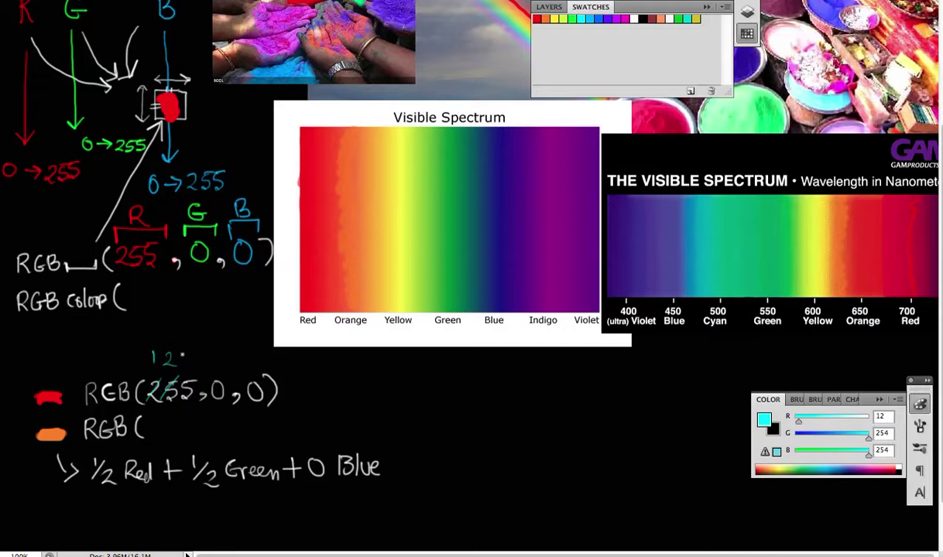
pyautogui.moveTo(178, 349); pyautogui.dragTo(185, 364)
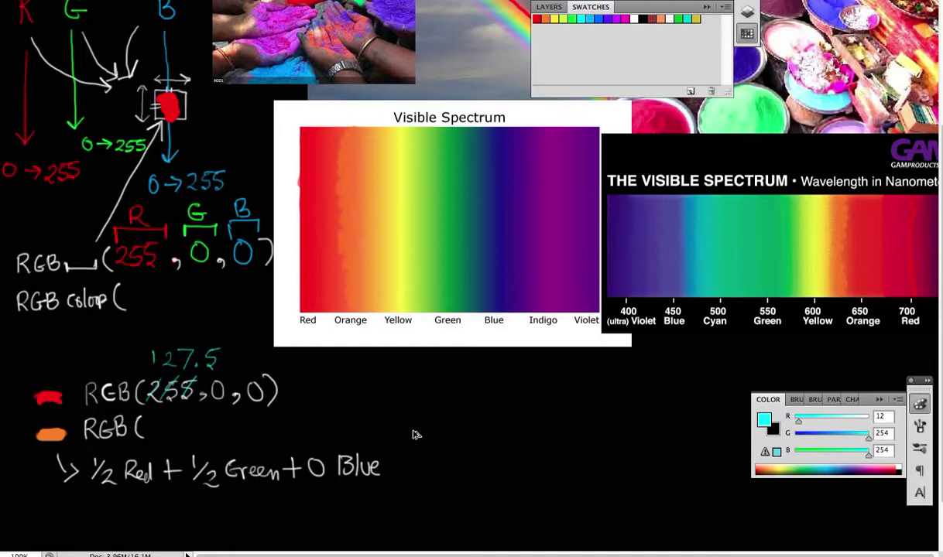
pyautogui.hotkey('ctrl', 'z')
pyautogui.hotkey('ctrl', 'z')
pyautogui.hotkey('ctrl', 'z')
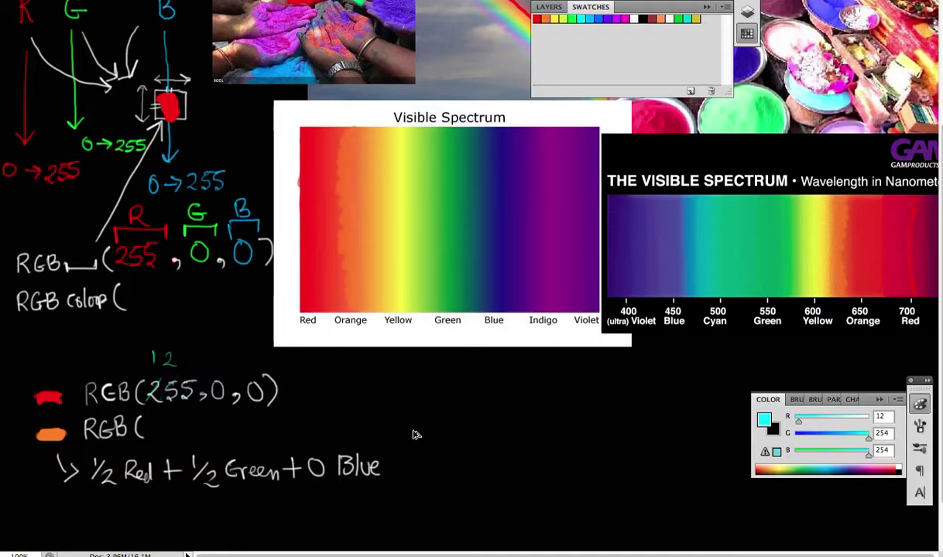
pyautogui.hotkey('ctrl', 'z')
pyautogui.hotkey('ctrl', 'z')
pyautogui.hotkey('ctrl', 'z')
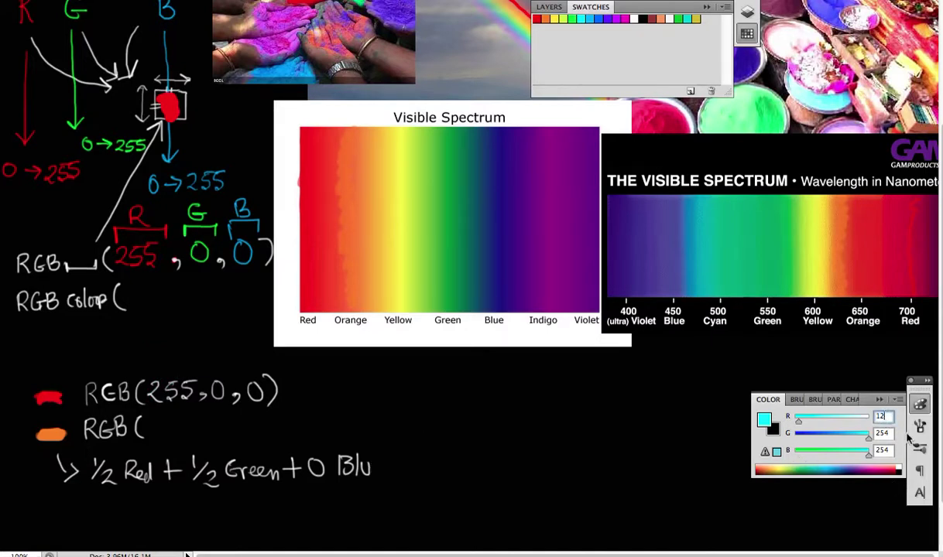
# Step: Set the Color panel values to R 255, G 128, B 0 for orange
pyautogui.write('8')
pyautogui.press('Tab')
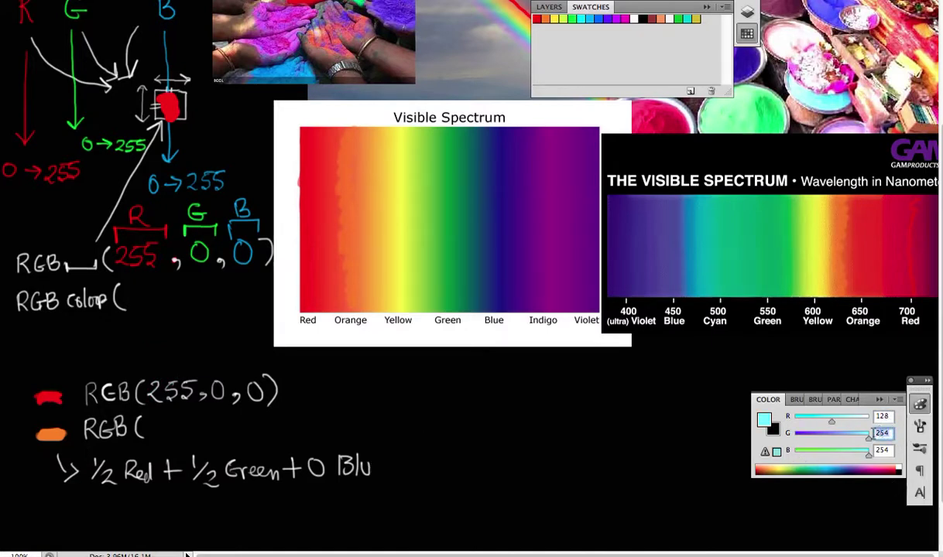
pyautogui.press('Tab')
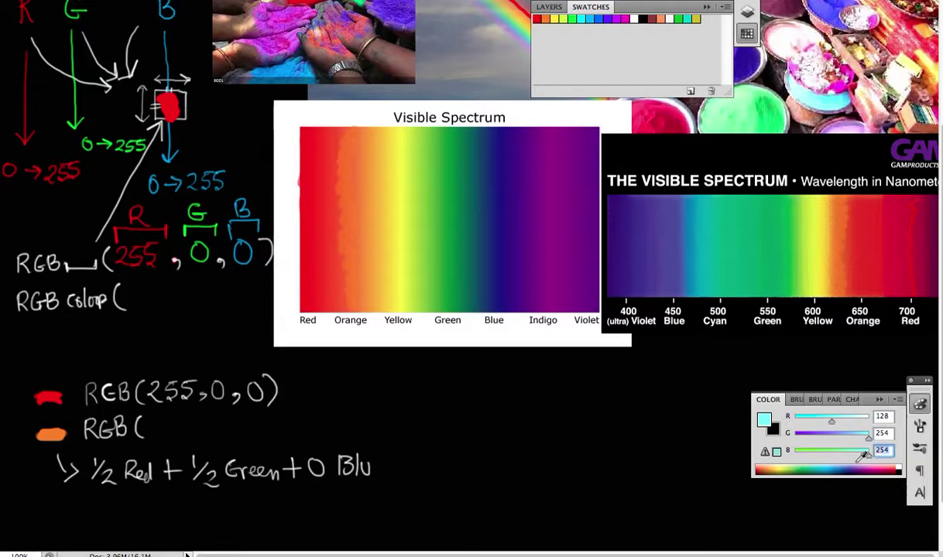
pyautogui.write('0')
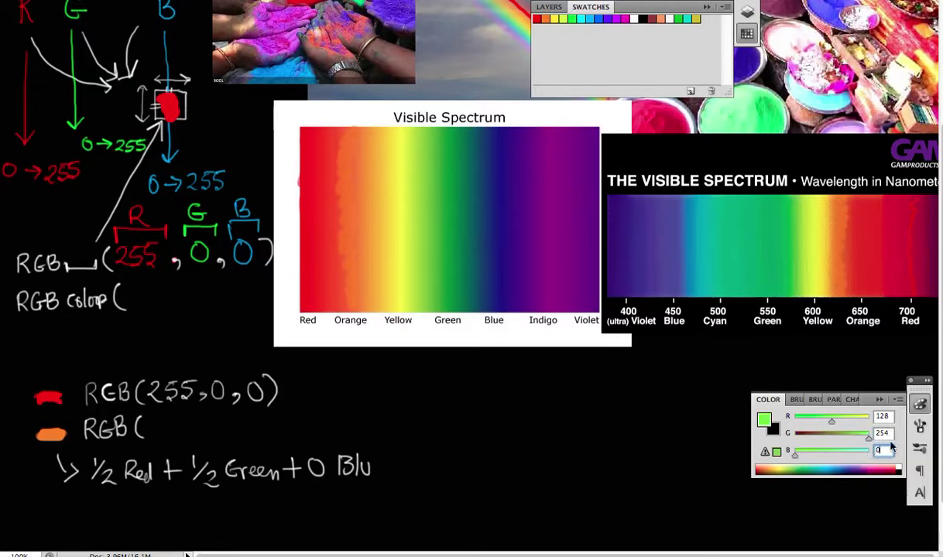
pyautogui.hotkey('shift', 'Tab')
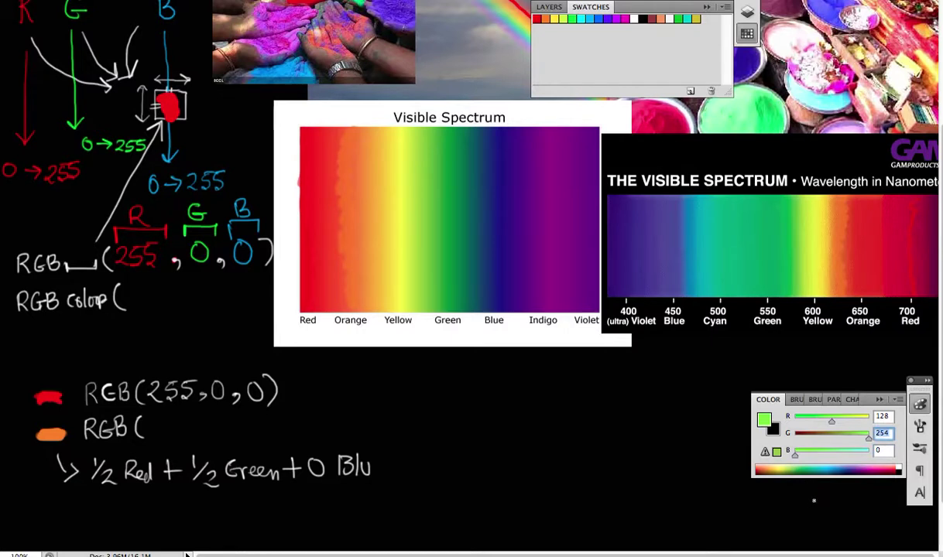
pyautogui.write('255')
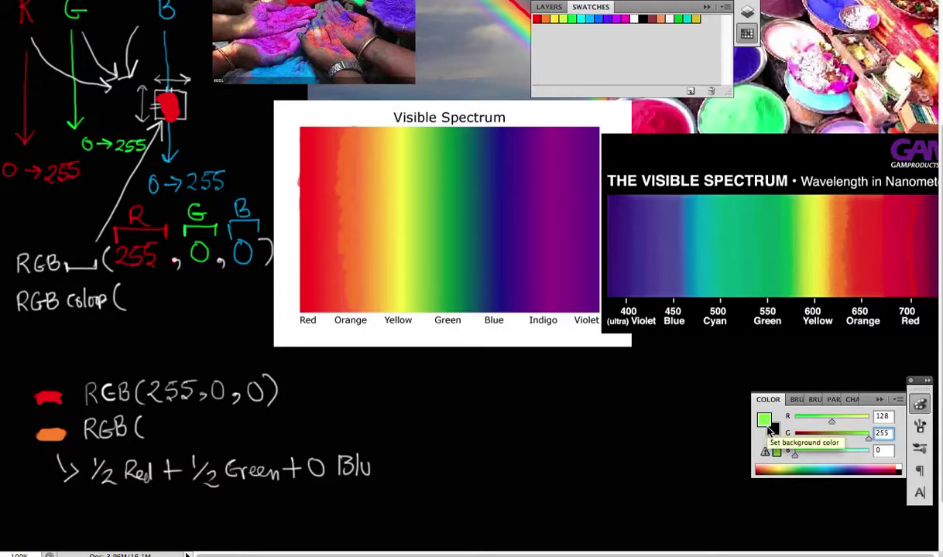
pyautogui.click(887, 437)
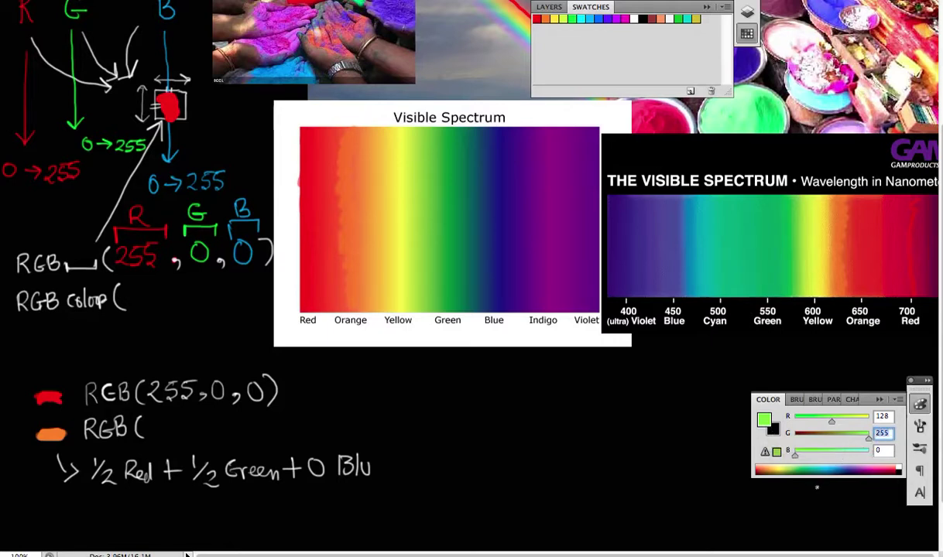
pyautogui.write('128')
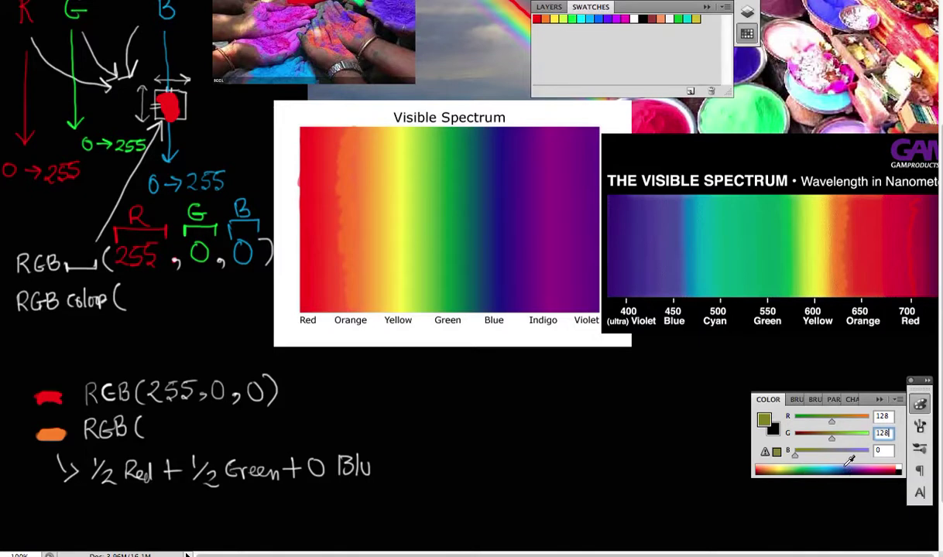
pyautogui.click(889, 416)
pyautogui.write('255')
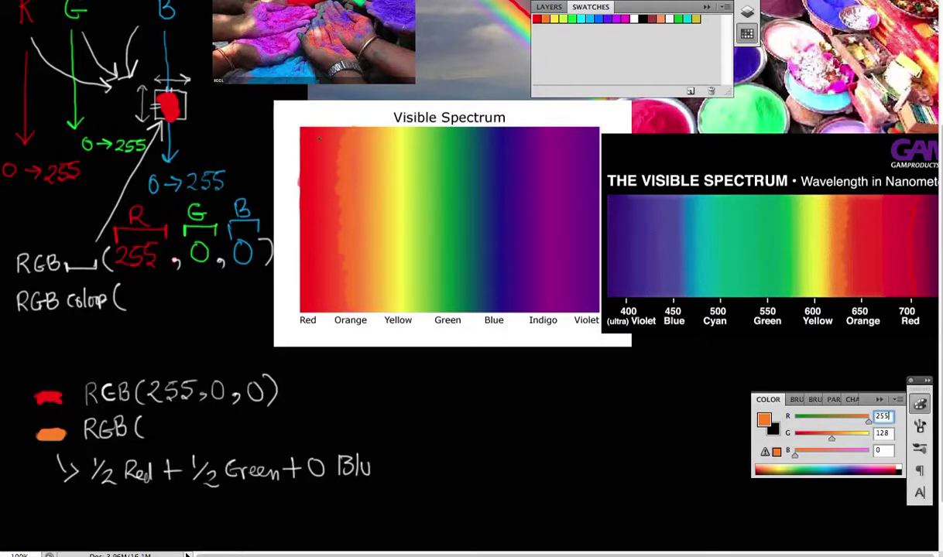
# Step: Undo trial loops on the spectrum, then handwrite 255,128 in white after RGB( on the orange line
pyautogui.moveTo(302, 130)
pyautogui.mouseDown()
pyautogui.moveTo(305, 306)
pyautogui.moveTo(319, 177)
pyautogui.moveTo(303, 130)
pyautogui.mouseUp()
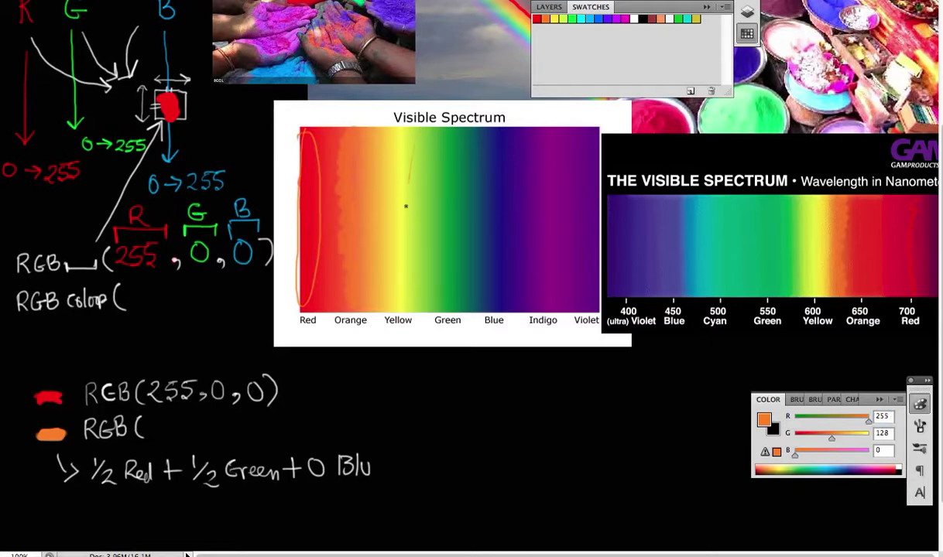
pyautogui.moveTo(406, 207)
pyautogui.mouseDown()
pyautogui.moveTo(414, 284)
pyautogui.moveTo(435, 195)
pyautogui.moveTo(366, 213)
pyautogui.mouseUp()
pyautogui.hotkey('ctrl', 'z')
pyautogui.hotkey('ctrl', 'z')
pyautogui.hotkey('ctrl', 'z')
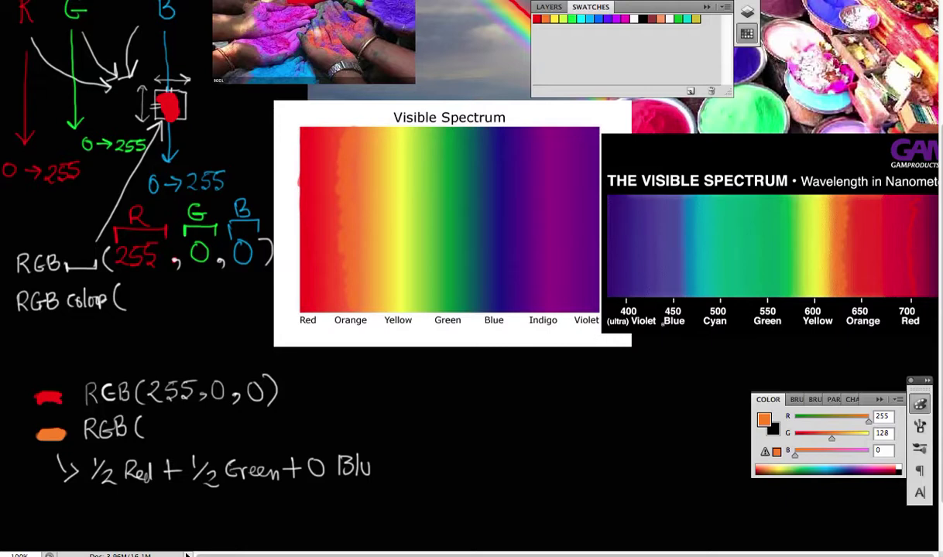
pyautogui.click(606, 17)
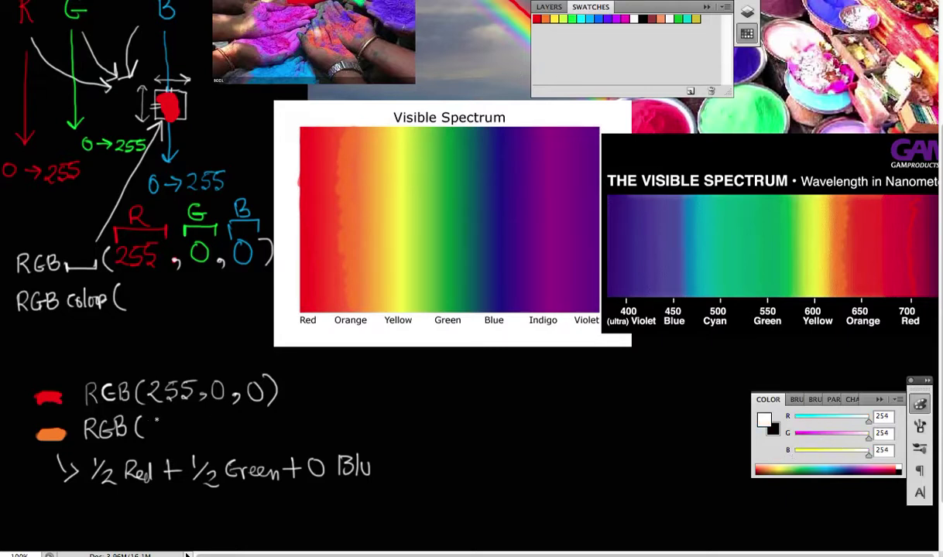
pyautogui.moveTo(144, 402)
pyautogui.mouseDown()
pyautogui.moveTo(155, 413)
pyautogui.moveTo(159, 404)
pyautogui.moveTo(178, 433)
pyautogui.moveTo(190, 416)
pyautogui.moveTo(237, 435)
pyautogui.moveTo(206, 424)
pyautogui.moveTo(209, 434)
pyautogui.mouseUp()
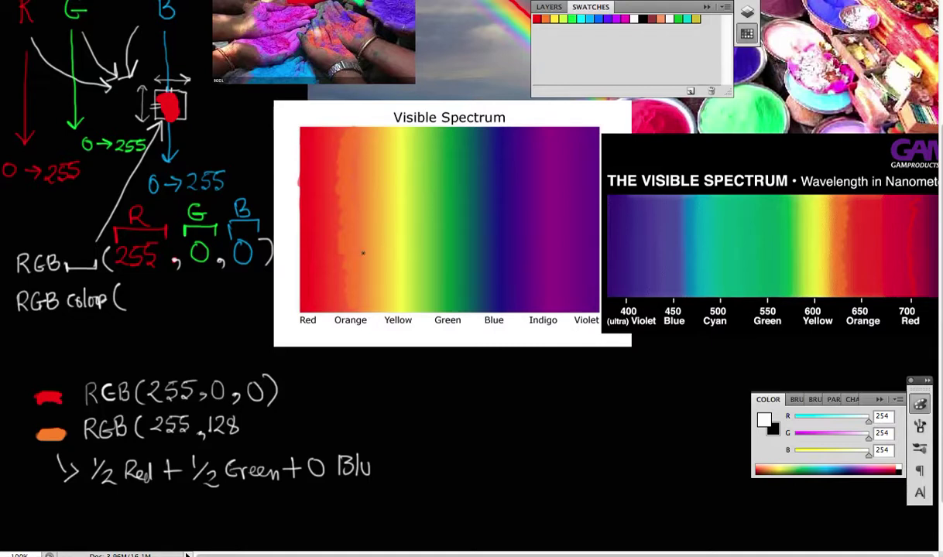
# Step: Enter R 255, G 128, B 0 in the Color panel
pyautogui.doubleClick(883, 415)
pyautogui.write('255')
pyautogui.doubleClick(889, 428)
pyautogui.write('128')
pyautogui.press('Tab')
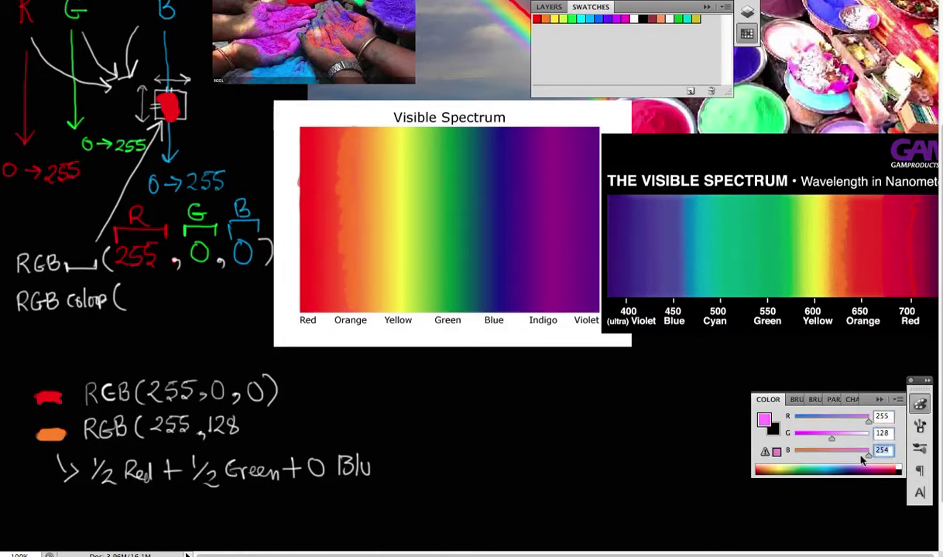
pyautogui.write('0')
pyautogui.hotkey('shift', 'Tab')
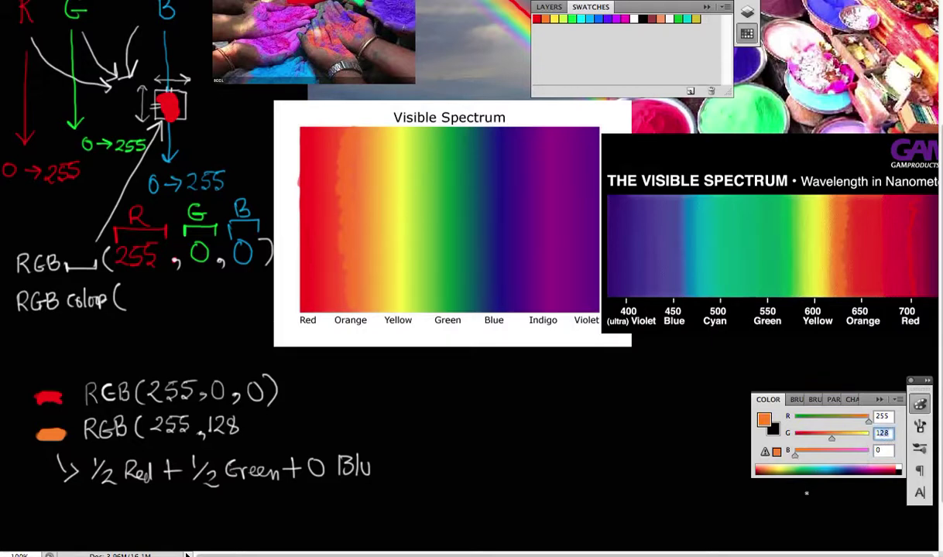
# Step: Change green to 138 and open the foreground Color Picker, moving it aside
pyautogui.write('113')
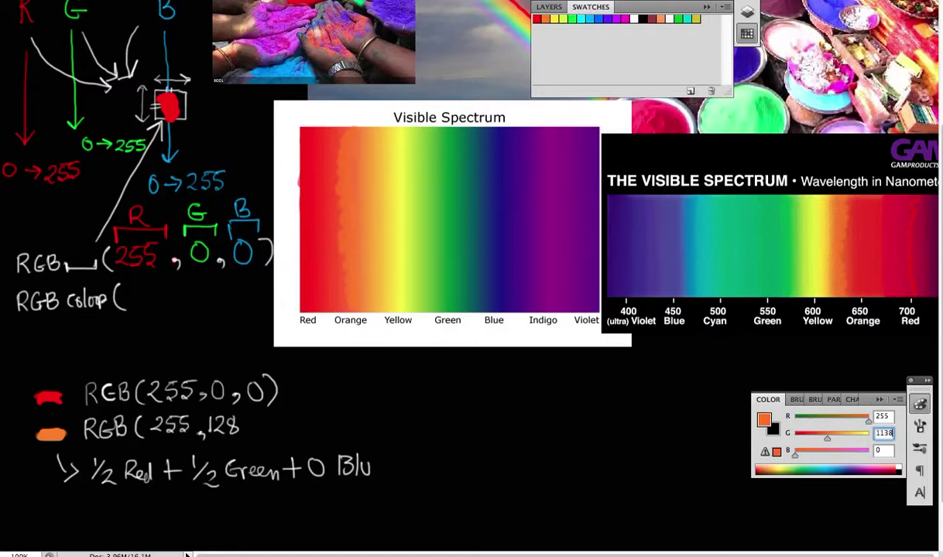
pyautogui.doubleClick(880, 434)
pyautogui.write('138')
pyautogui.press('Return')
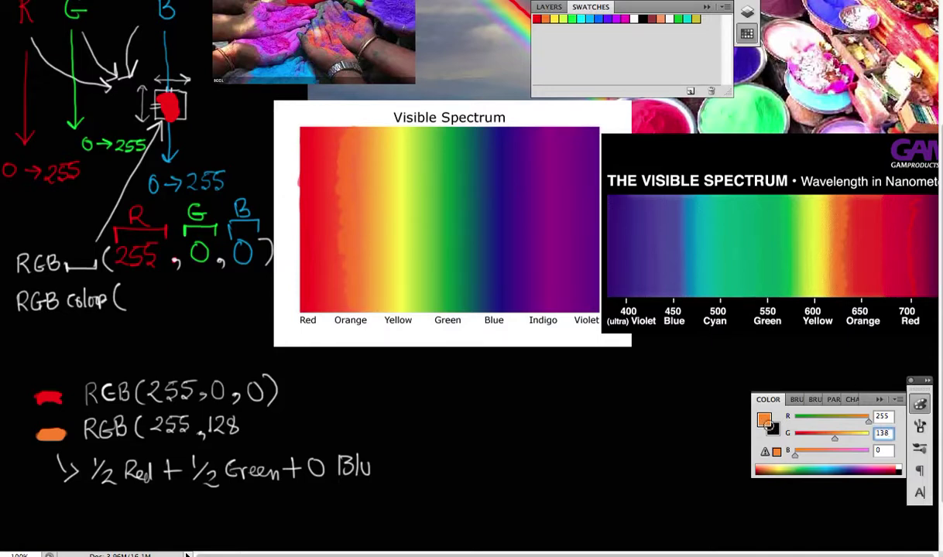
pyautogui.click(765, 419)
pyautogui.moveTo(436, 44); pyautogui.dragTo(483, 134)
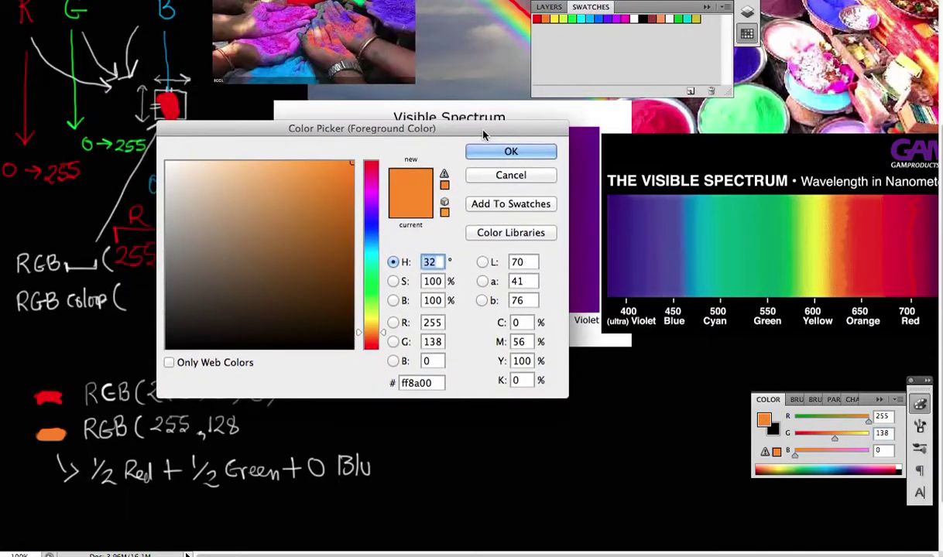
# Step: Try several green values (148 up to 200) in the Color Picker, then cancel it
pyautogui.doubleClick(438, 341)
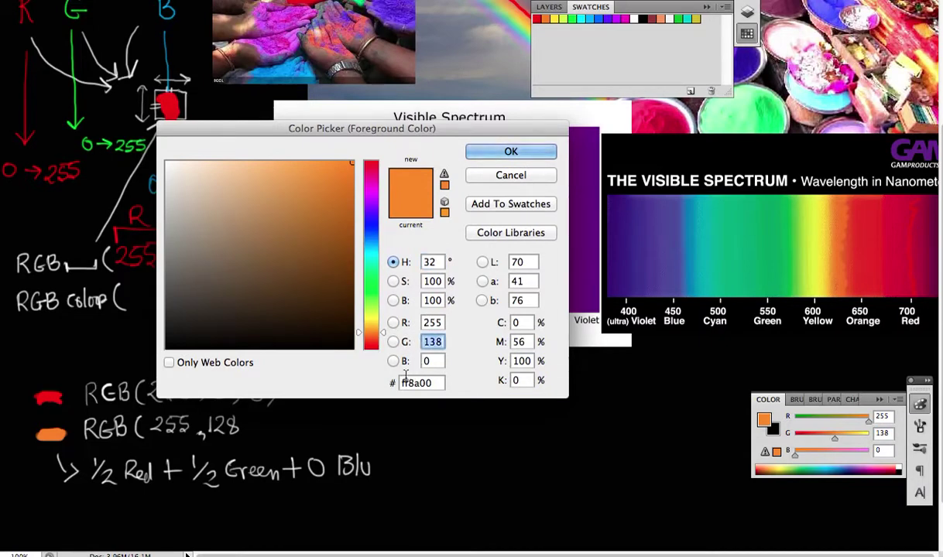
pyautogui.write('148')
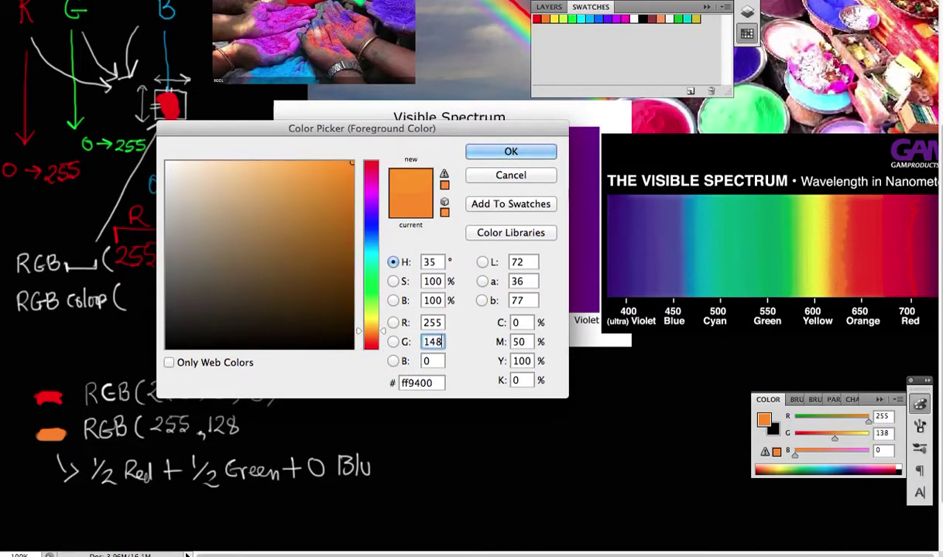
pyautogui.moveTo(472, 135); pyautogui.dragTo(837, 170)
pyautogui.press('BackSpace')
pyautogui.press('BackSpace')
pyautogui.write('58')
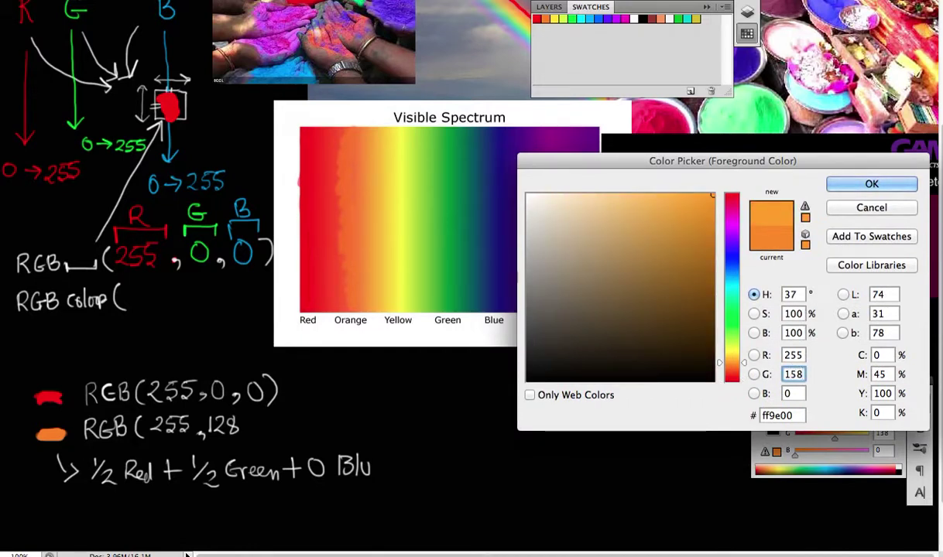
pyautogui.press('BackSpace')
pyautogui.press('BackSpace')
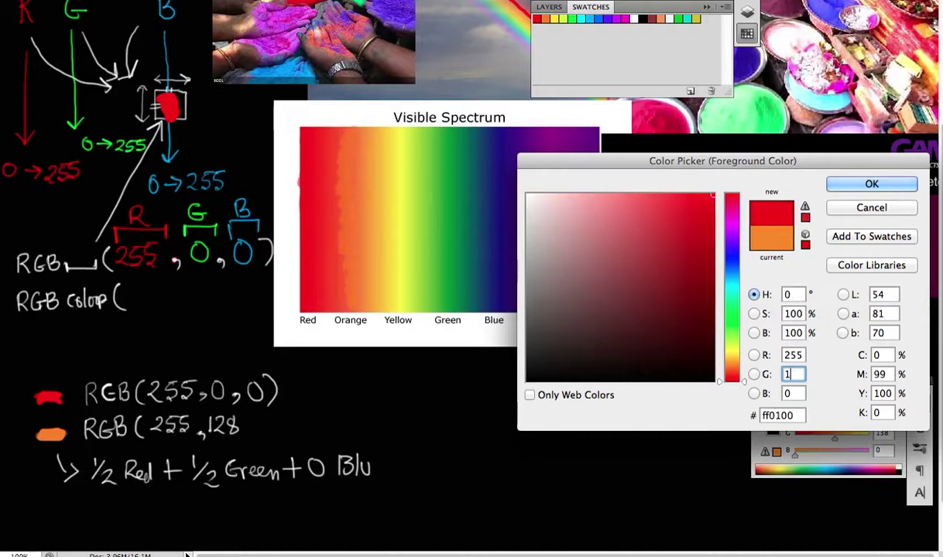
pyautogui.write('200')
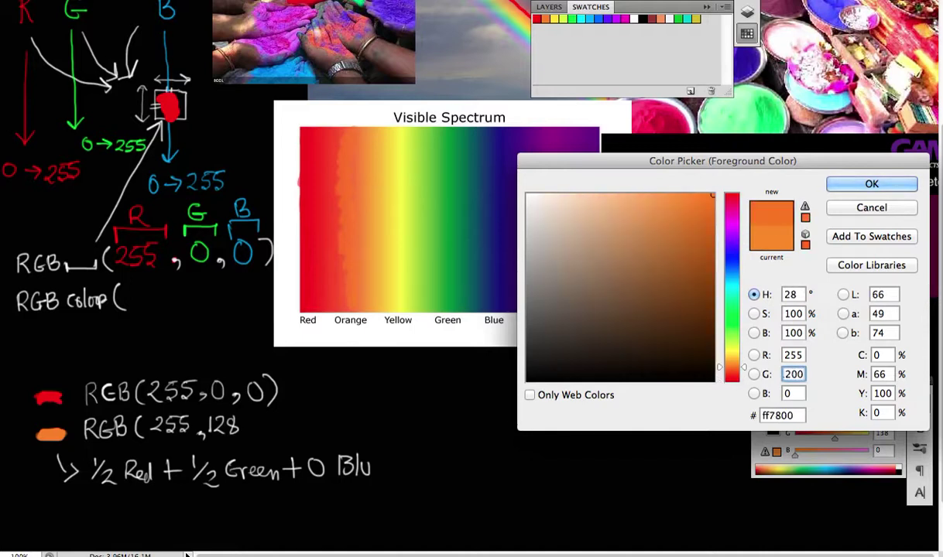
pyautogui.press('BackSpace')
pyautogui.press('BackSpace')
pyautogui.press('BackSpace')
pyautogui.write('200')
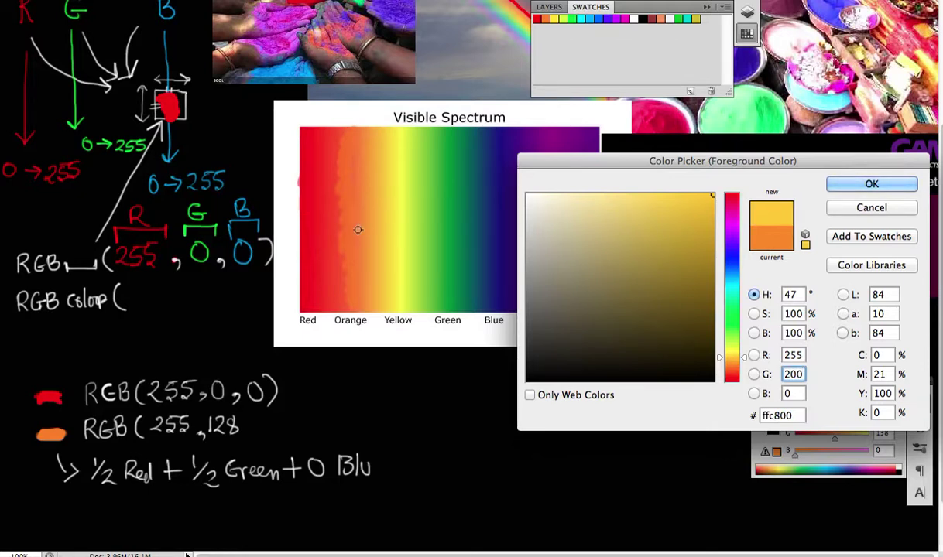
pyautogui.doubleClick(802, 375)
pyautogui.click(872, 208)
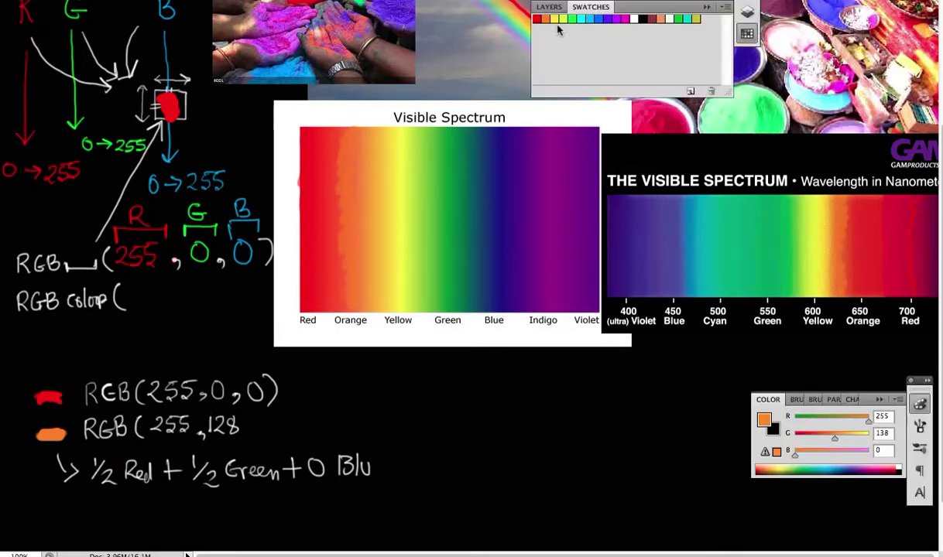
# Step: Write ,0 in white to finish RGB(255,128,0), then paint a yellow dab beside the red note
pyautogui.click(634, 18)
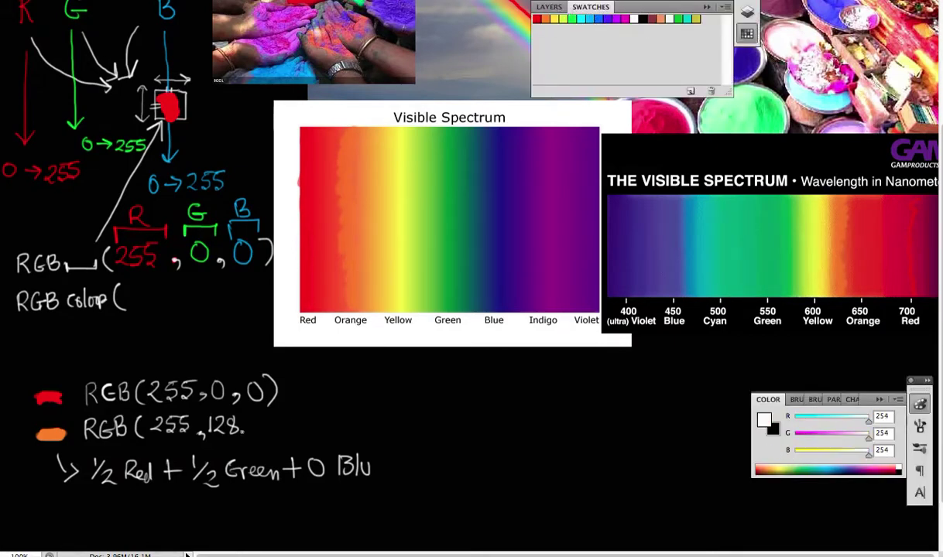
pyautogui.moveTo(267, 421); pyautogui.dragTo(277, 438)
pyautogui.click(560, 17)
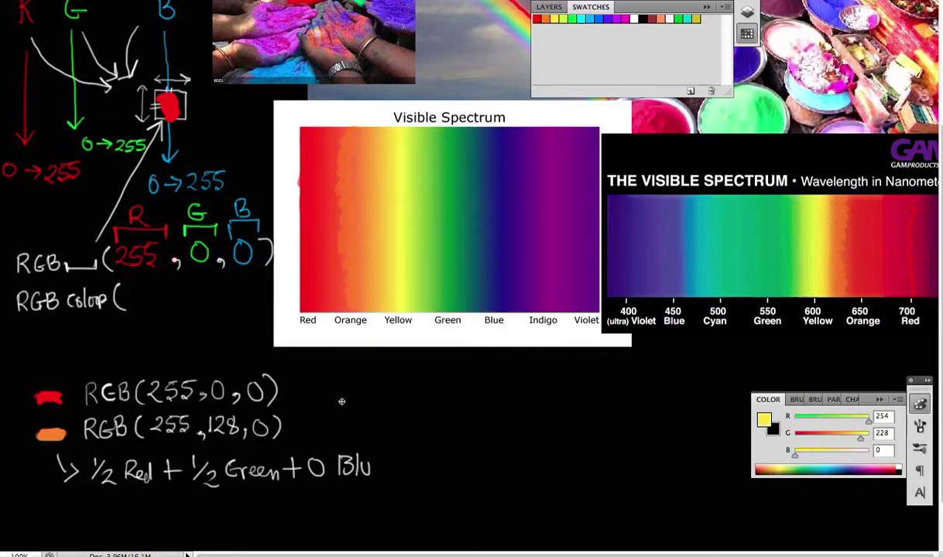
pyautogui.moveTo(357, 381)
pyautogui.mouseDown()
pyautogui.moveTo(376, 380)
pyautogui.moveTo(355, 384)
pyautogui.moveTo(370, 384)
pyautogui.mouseUp()
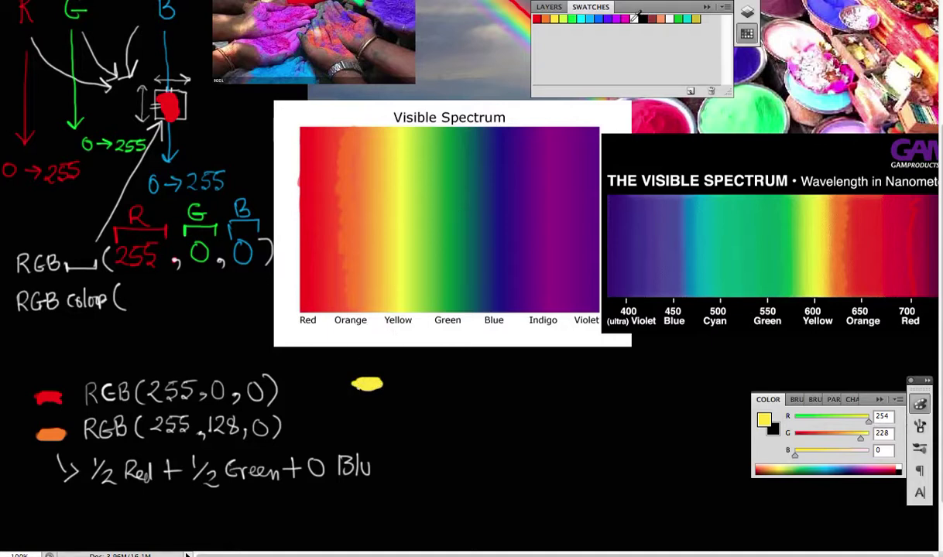
# Step: In white, write R beside the yellow blob, circle the green and red bands, and line red toward yellow
pyautogui.click(635, 17)
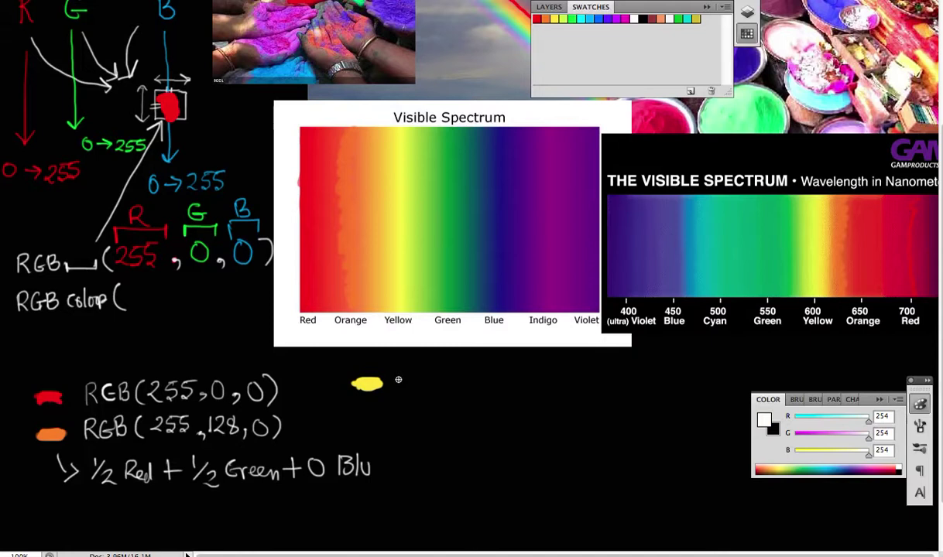
pyautogui.moveTo(404, 377)
pyautogui.mouseDown()
pyautogui.moveTo(415, 393)
pyautogui.moveTo(439, 381)
pyautogui.moveTo(437, 391)
pyautogui.moveTo(457, 393)
pyautogui.mouseUp()
pyautogui.moveTo(451, 140)
pyautogui.mouseDown()
pyautogui.moveTo(434, 239)
pyautogui.moveTo(448, 295)
pyautogui.moveTo(468, 244)
pyautogui.moveTo(472, 186)
pyautogui.moveTo(457, 135)
pyautogui.mouseUp()
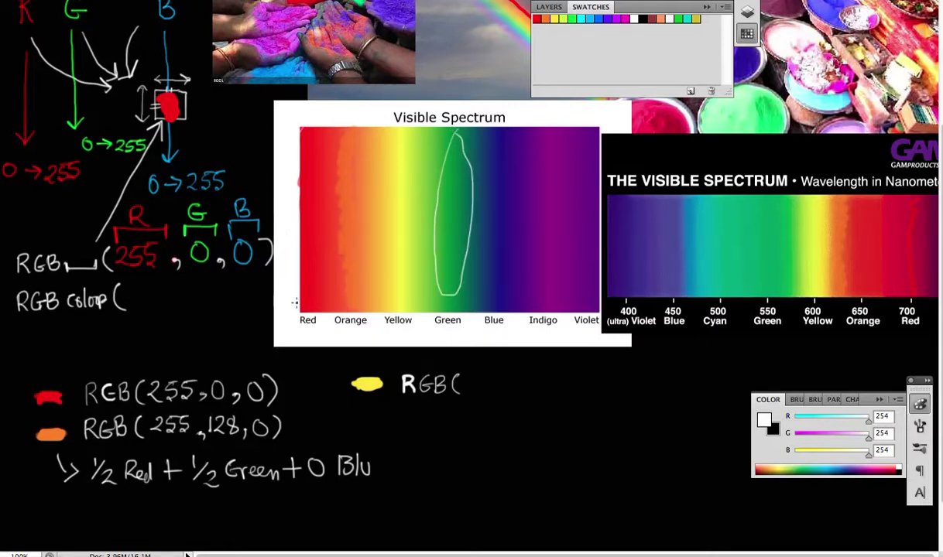
pyautogui.moveTo(315, 281)
pyautogui.mouseDown()
pyautogui.moveTo(302, 160)
pyautogui.moveTo(308, 128)
pyautogui.moveTo(310, 306)
pyautogui.mouseUp()
pyautogui.moveTo(306, 175); pyautogui.dragTo(390, 179)
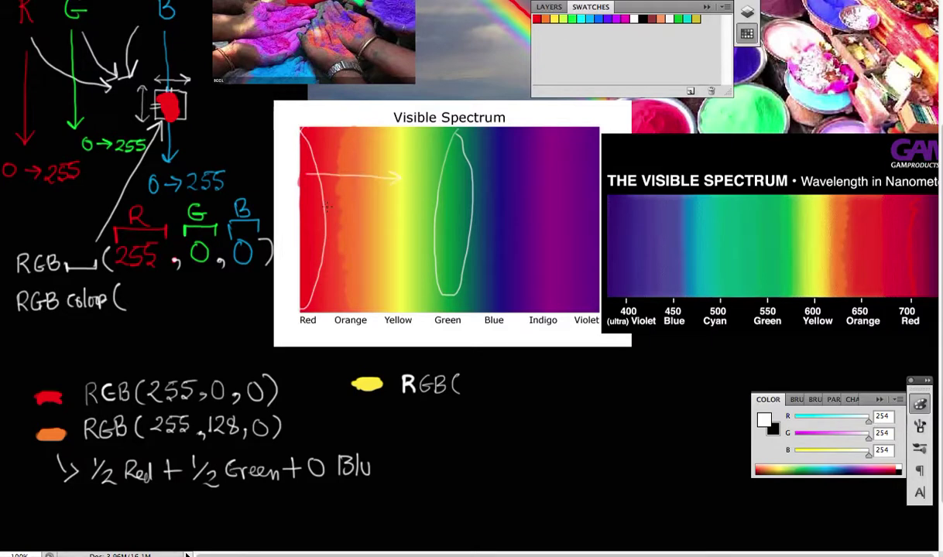
# Step: Write 255, after RGB( for yellow, then erase a mistaken 0 written below
pyautogui.moveTo(465, 379)
pyautogui.mouseDown()
pyautogui.moveTo(476, 391)
pyautogui.moveTo(488, 376)
pyautogui.moveTo(498, 380)
pyautogui.mouseUp()
pyautogui.moveTo(506, 382); pyautogui.dragTo(507, 392)
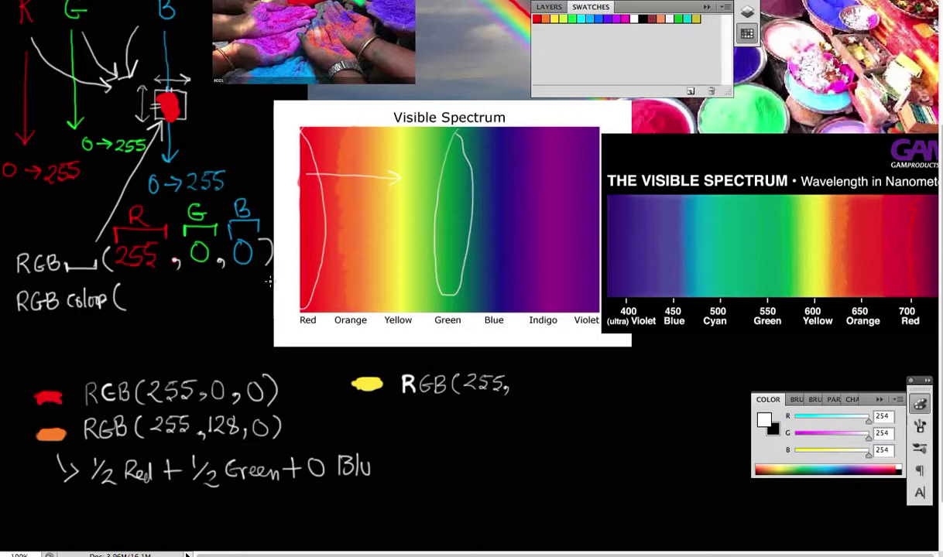
pyautogui.moveTo(481, 411)
pyautogui.mouseDown()
pyautogui.moveTo(535, 429)
pyautogui.moveTo(541, 416)
pyautogui.moveTo(569, 417)
pyautogui.mouseUp()
pyautogui.click(503, 421)
pyautogui.moveTo(479, 418); pyautogui.dragTo(568, 419)
# Step: Add an arrow and the second 255, bolden the red-to-yellow arrow, and circle the yellow band
pyautogui.moveTo(485, 370); pyautogui.dragTo(511, 369)
pyautogui.moveTo(521, 378)
pyautogui.mouseDown()
pyautogui.moveTo(541, 390)
pyautogui.moveTo(549, 376)
pyautogui.moveTo(549, 393)
pyautogui.mouseUp()
pyautogui.moveTo(551, 377); pyautogui.dragTo(562, 377)
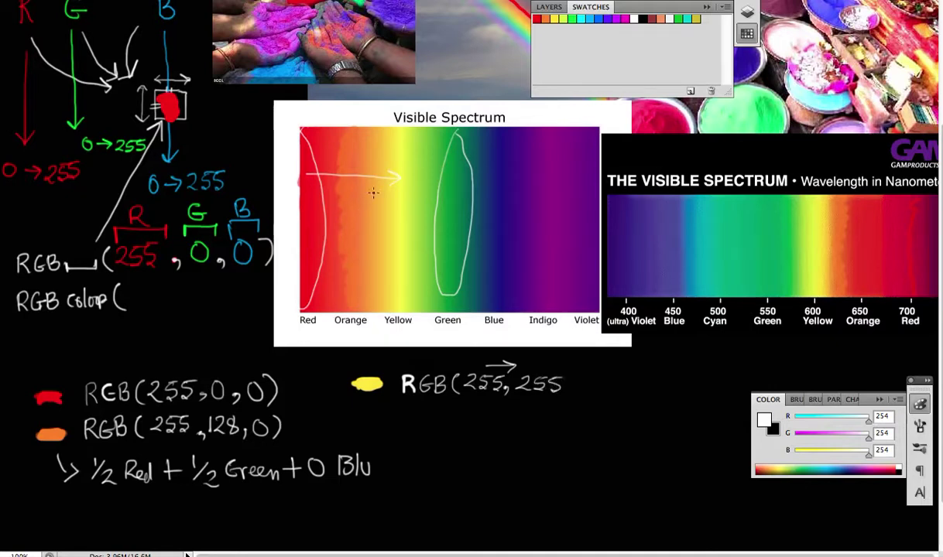
pyautogui.moveTo(302, 172); pyautogui.dragTo(397, 178)
pyautogui.moveTo(363, 186); pyautogui.dragTo(397, 178)
pyautogui.moveTo(388, 126)
pyautogui.mouseDown()
pyautogui.moveTo(381, 194)
pyautogui.moveTo(395, 288)
pyautogui.moveTo(425, 196)
pyautogui.moveTo(404, 145)
pyautogui.moveTo(380, 130)
pyautogui.mouseUp()
pyautogui.moveTo(569, 385)
pyautogui.mouseDown()
pyautogui.moveTo(567, 395)
pyautogui.moveTo(586, 377)
pyautogui.moveTo(596, 392)
pyautogui.mouseUp()
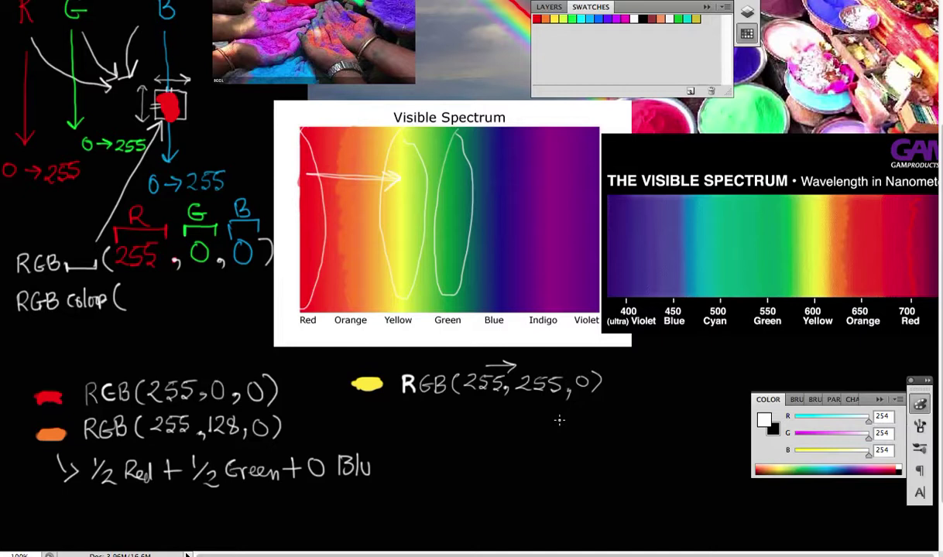
pyautogui.doubleClick(882, 415)
# Step: Enter R 255, G 255, B 0 to show yellow, then sample the green band's colour
pyautogui.write('255')
pyautogui.press('Tab')
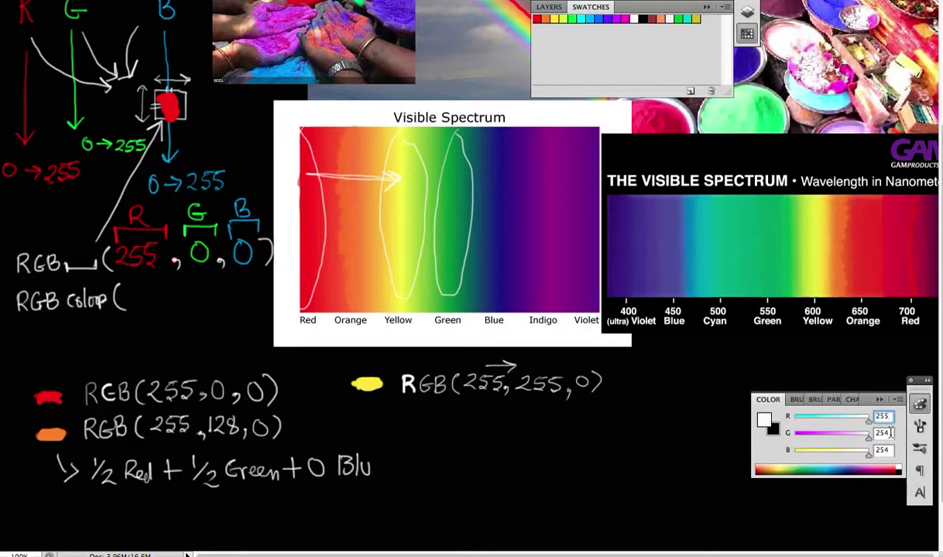
pyautogui.write('255')
pyautogui.press('Tab')
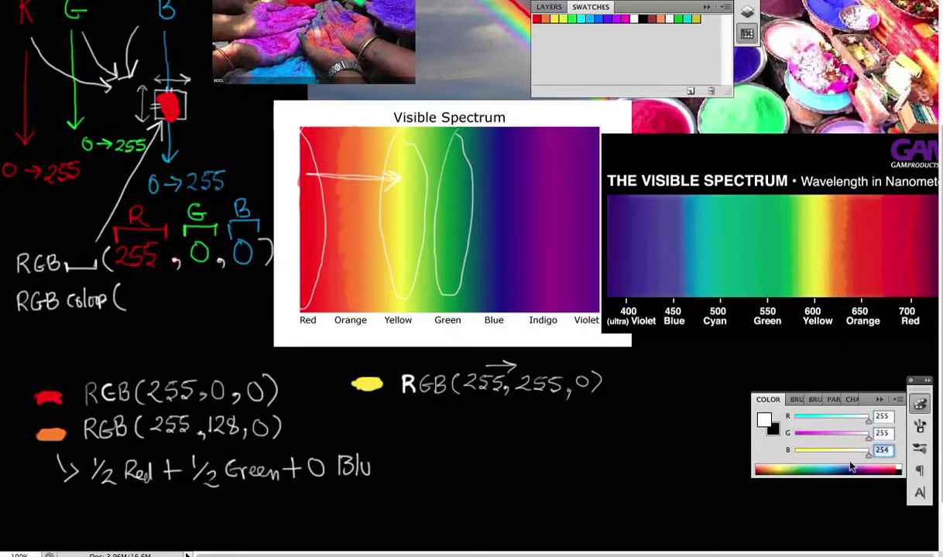
pyautogui.write('0')
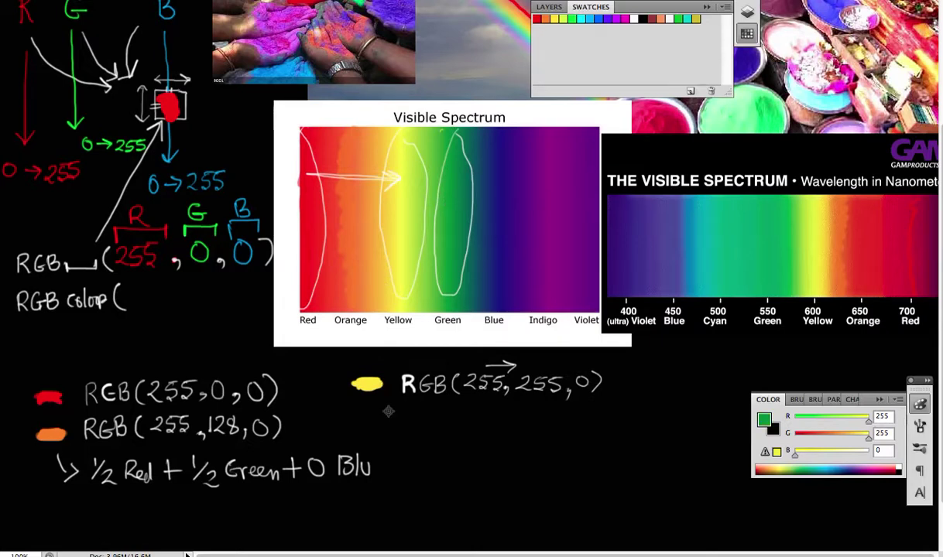
pyautogui.keyDown('alt'); pyautogui.click(448, 237); pyautogui.keyUp('alt')
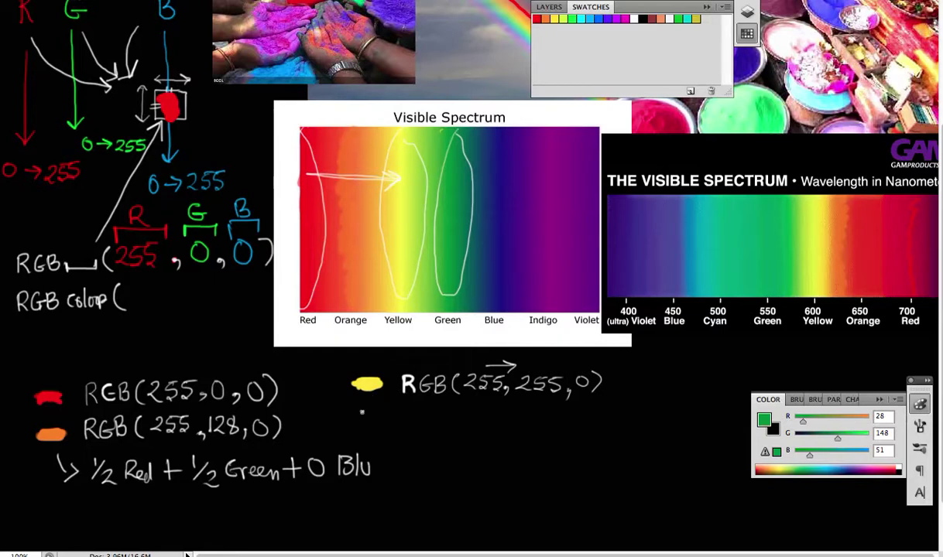
# Step: Paint a green blob below yellow, enter pure green 0/255/0, then return to white paint
pyautogui.moveTo(360, 411)
pyautogui.mouseDown()
pyautogui.moveTo(380, 412)
pyautogui.moveTo(364, 414)
pyautogui.mouseUp()
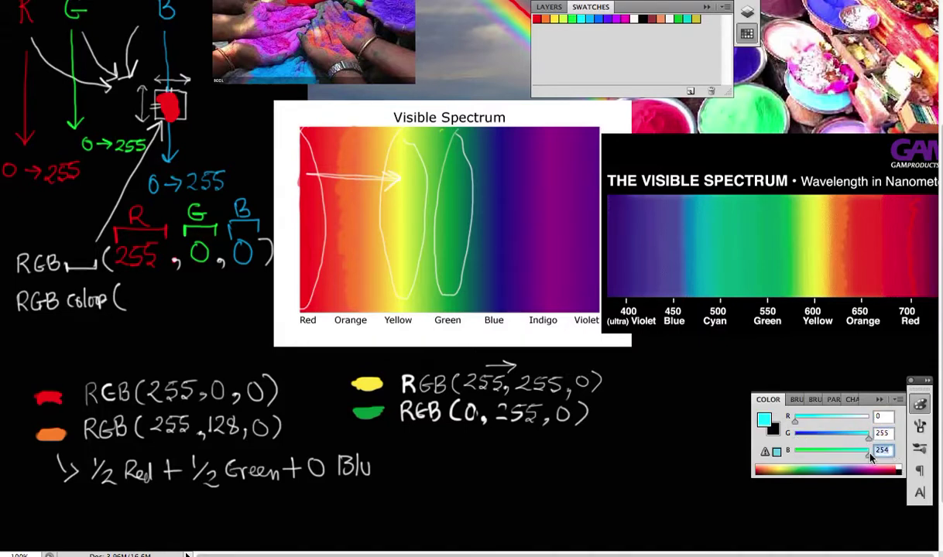
pyautogui.write('0')
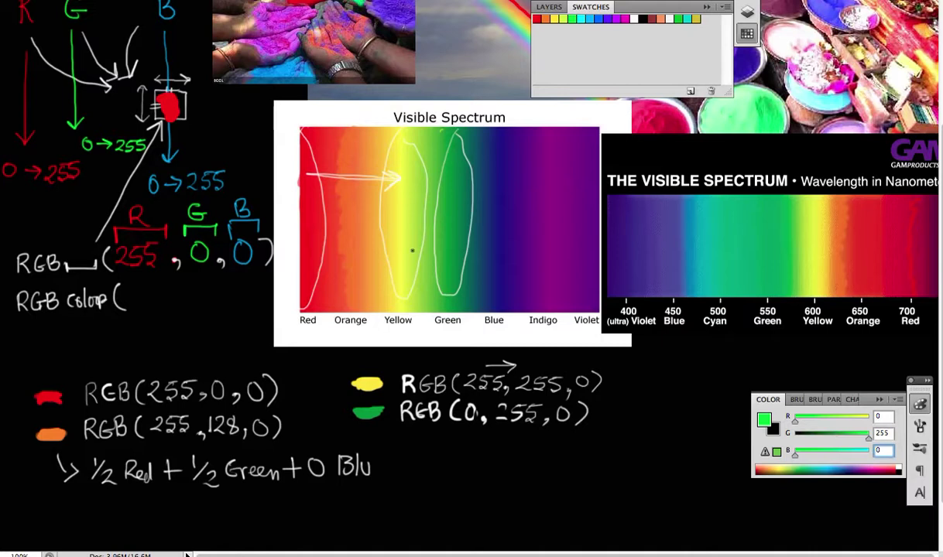
pyautogui.press('Tab')
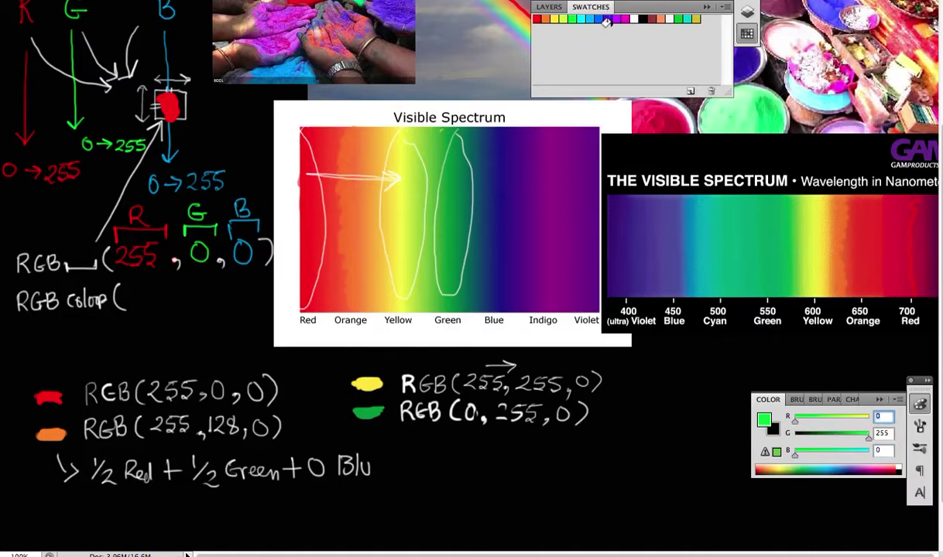
pyautogui.keyDown('alt'); pyautogui.click(546, 117); pyautogui.keyUp('alt')
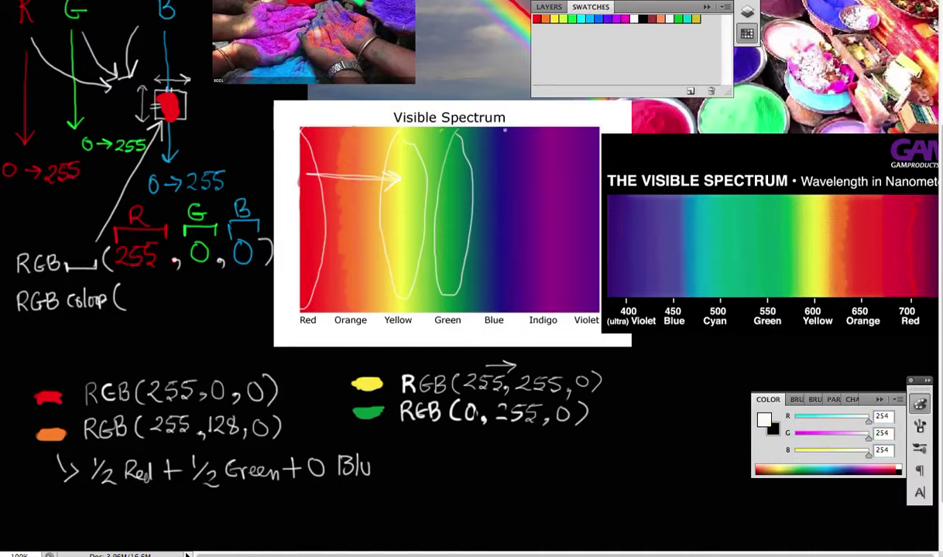
# Step: Loop around the Blue band and start handwriting 'RGB(' beneath the green note
pyautogui.moveTo(504, 132)
pyautogui.mouseDown()
pyautogui.moveTo(489, 155)
pyautogui.moveTo(484, 213)
pyautogui.moveTo(486, 290)
pyautogui.moveTo(503, 303)
pyautogui.moveTo(516, 186)
pyautogui.moveTo(501, 130)
pyautogui.mouseUp()
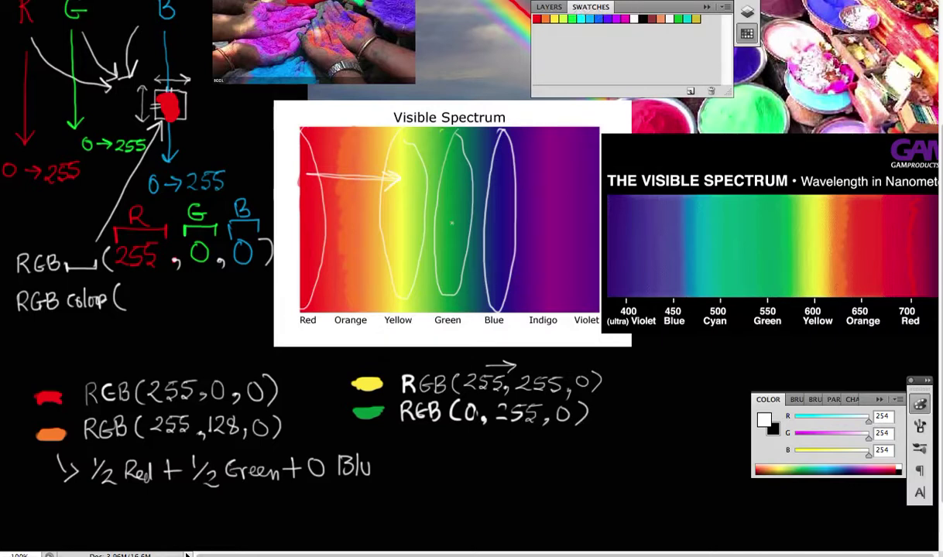
pyautogui.moveTo(411, 439)
pyautogui.mouseDown()
pyautogui.moveTo(411, 452)
pyautogui.moveTo(437, 450)
pyautogui.mouseUp()
pyautogui.moveTo(442, 439)
pyautogui.mouseDown()
pyautogui.moveTo(443, 452)
pyautogui.moveTo(462, 454)
pyautogui.mouseUp()
pyautogui.click(467, 450)
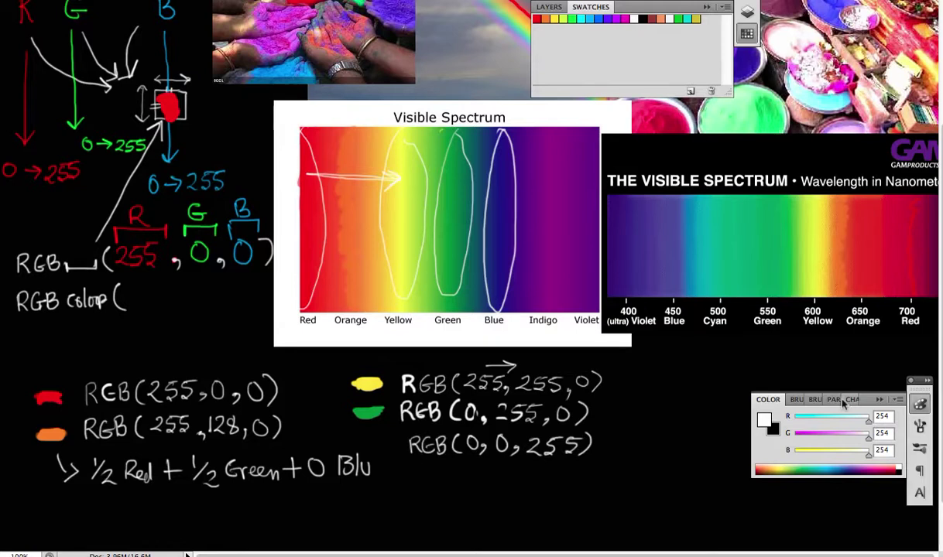
# Step: Preview pure blue as R 0, G 0, B 255, undo the stray stroke, and return to white
pyautogui.click(878, 417)
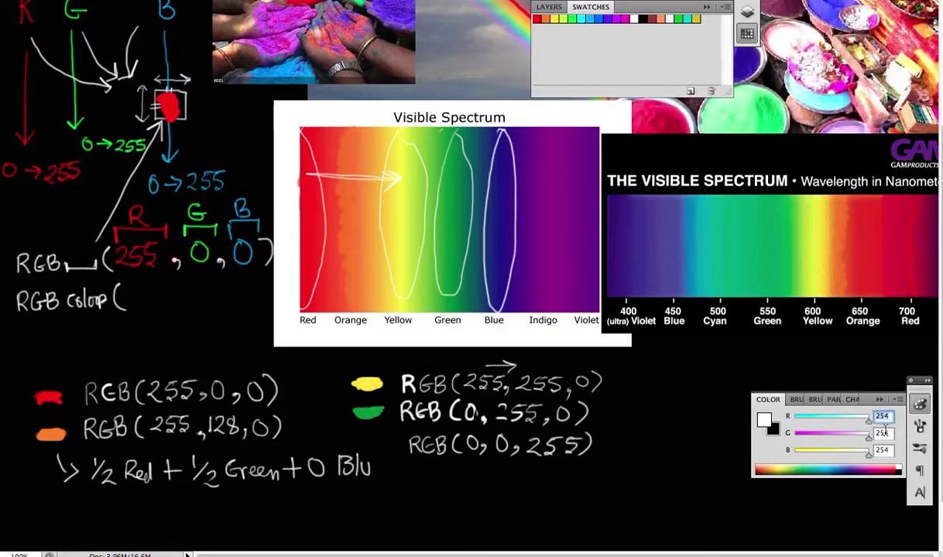
pyautogui.write('0')
pyautogui.press('Tab')
pyautogui.write('0')
pyautogui.press('Tab')
pyautogui.write('255')
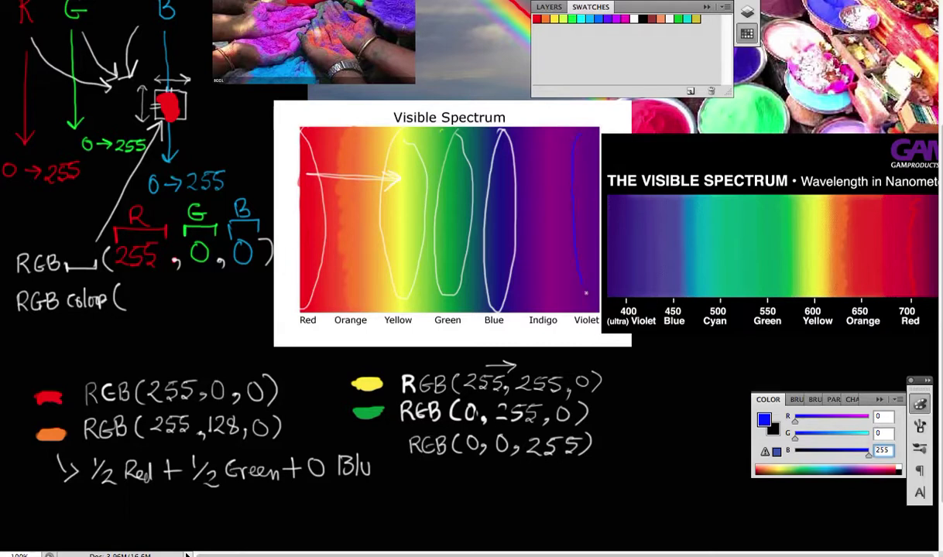
pyautogui.hotkey('ctrl', 'z')
pyautogui.click(604, 17)
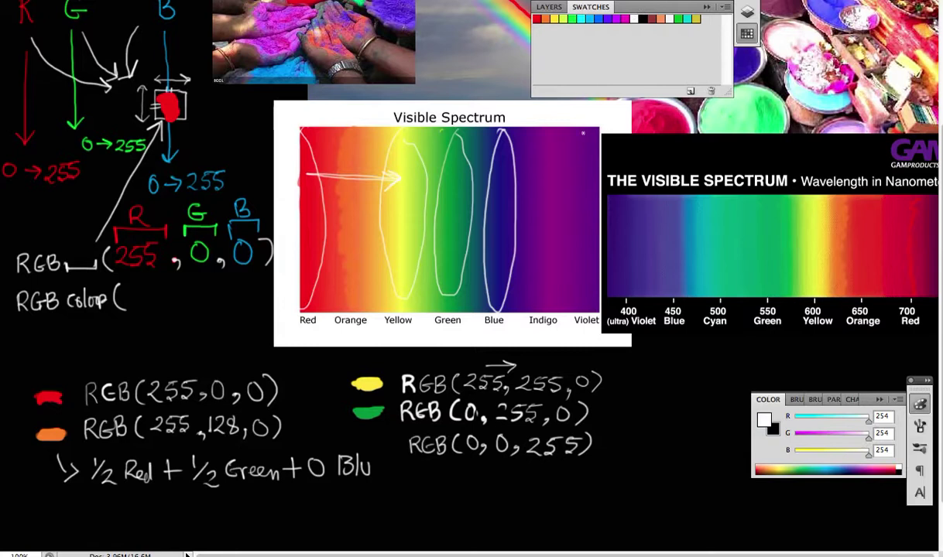
# Step: Circle the Violet band, draw an arrow down from it, and handwrite 'RGB(' below
pyautogui.moveTo(587, 133)
pyautogui.mouseDown()
pyautogui.moveTo(575, 203)
pyautogui.moveTo(581, 294)
pyautogui.moveTo(601, 259)
pyautogui.moveTo(593, 138)
pyautogui.mouseUp()
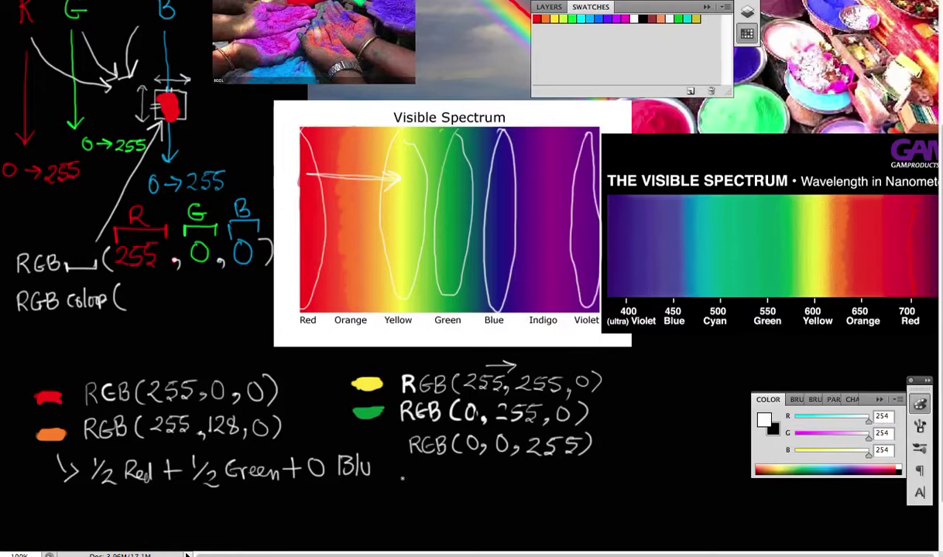
pyautogui.moveTo(555, 347)
pyautogui.mouseDown()
pyautogui.moveTo(473, 483)
pyautogui.moveTo(481, 474)
pyautogui.mouseUp()
pyautogui.moveTo(409, 502)
pyautogui.mouseDown()
pyautogui.moveTo(409, 516)
pyautogui.moveTo(427, 501)
pyautogui.moveTo(441, 512)
pyautogui.moveTo(411, 507)
pyautogui.mouseUp()
pyautogui.click(464, 501)
pyautogui.moveTo(466, 497); pyautogui.dragTo(468, 516)
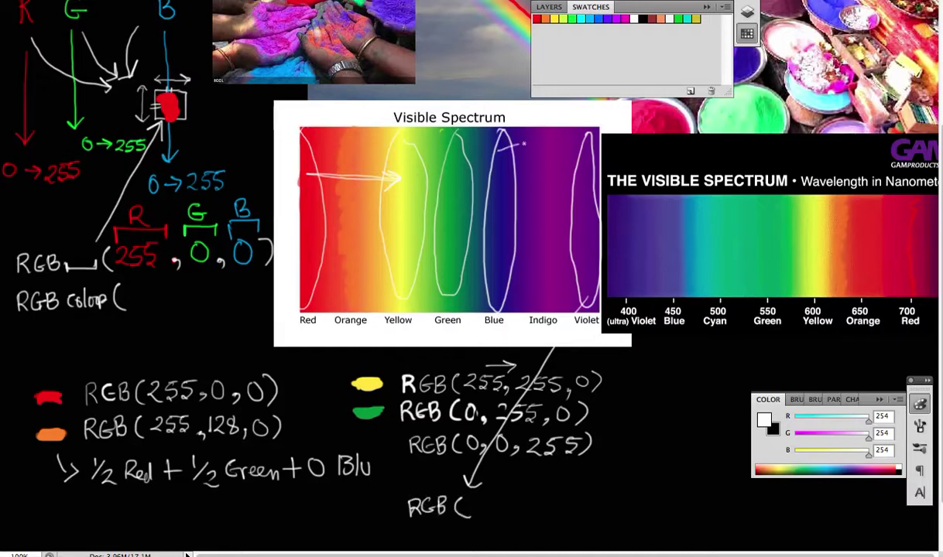
# Step: Draw an arrow from Blue to Violet, mark the red band, and extend the violet note
pyautogui.moveTo(498, 147)
pyautogui.mouseDown()
pyautogui.moveTo(565, 144)
pyautogui.moveTo(556, 151)
pyautogui.mouseUp()
pyautogui.moveTo(313, 215); pyautogui.dragTo(309, 258)
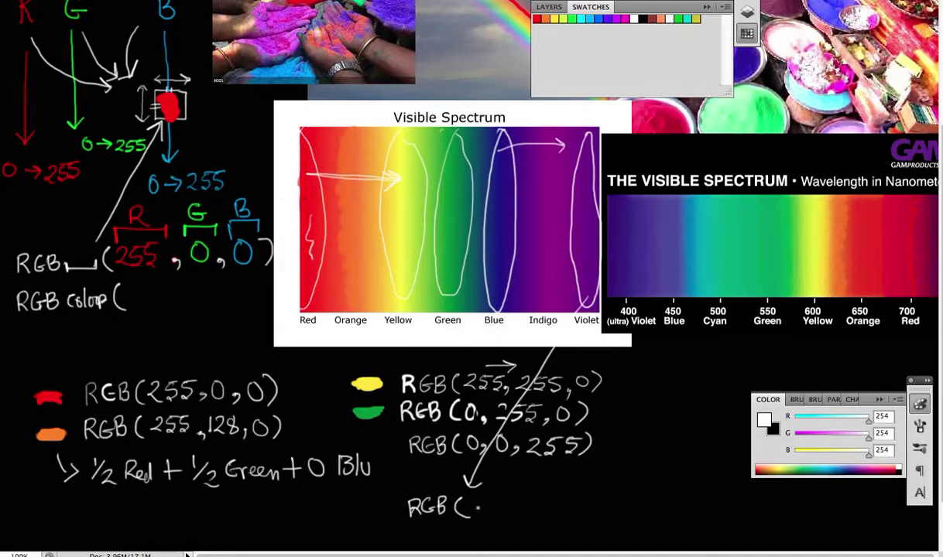
pyautogui.moveTo(470, 503)
pyautogui.mouseDown()
pyautogui.moveTo(520, 514)
pyautogui.moveTo(538, 503)
pyautogui.mouseUp()
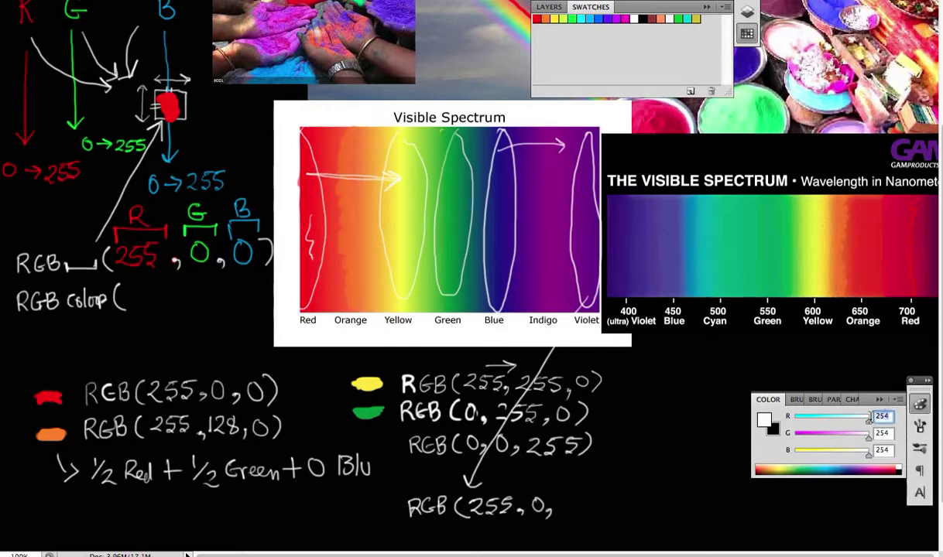
# Step: Preview the magenta mix by entering R 255, G 0, B 255 in the Color panel
pyautogui.doubleClick(882, 416)
pyautogui.write('255')
pyautogui.press('Tab')
pyautogui.write('0')
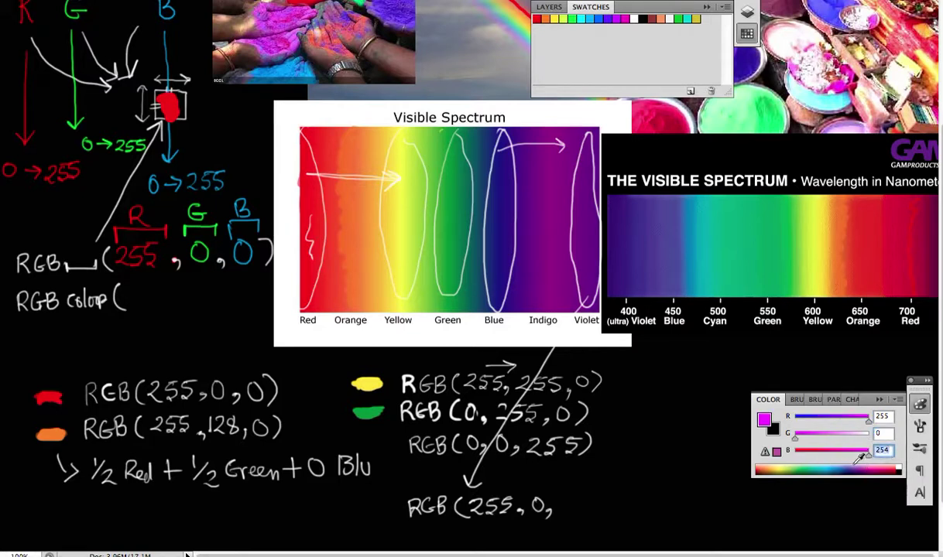
pyautogui.press('Tab')
pyautogui.write('255')
# Step: Erase the magenta digits and handwrite the final 255) in white to finish the note
pyautogui.moveTo(559, 502)
pyautogui.mouseDown()
pyautogui.moveTo(577, 512)
pyautogui.moveTo(592, 499)
pyautogui.mouseUp()
pyautogui.press('e')
pyautogui.click(602, 18)
pyautogui.press('b')
pyautogui.moveTo(559, 502)
pyautogui.mouseDown()
pyautogui.moveTo(571, 511)
pyautogui.moveTo(604, 507)
pyautogui.moveTo(593, 516)
pyautogui.moveTo(611, 518)
pyautogui.moveTo(577, 504)
pyautogui.moveTo(580, 516)
pyautogui.mouseUp()
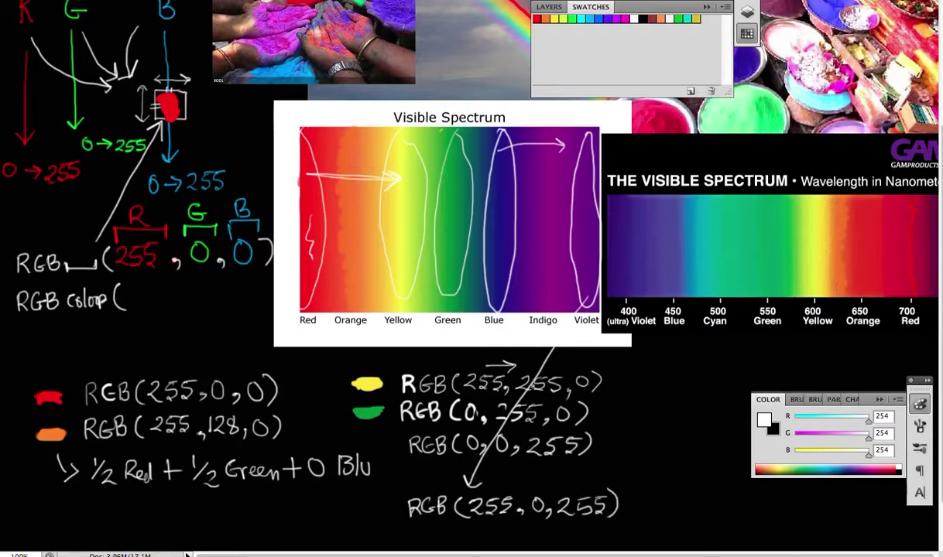